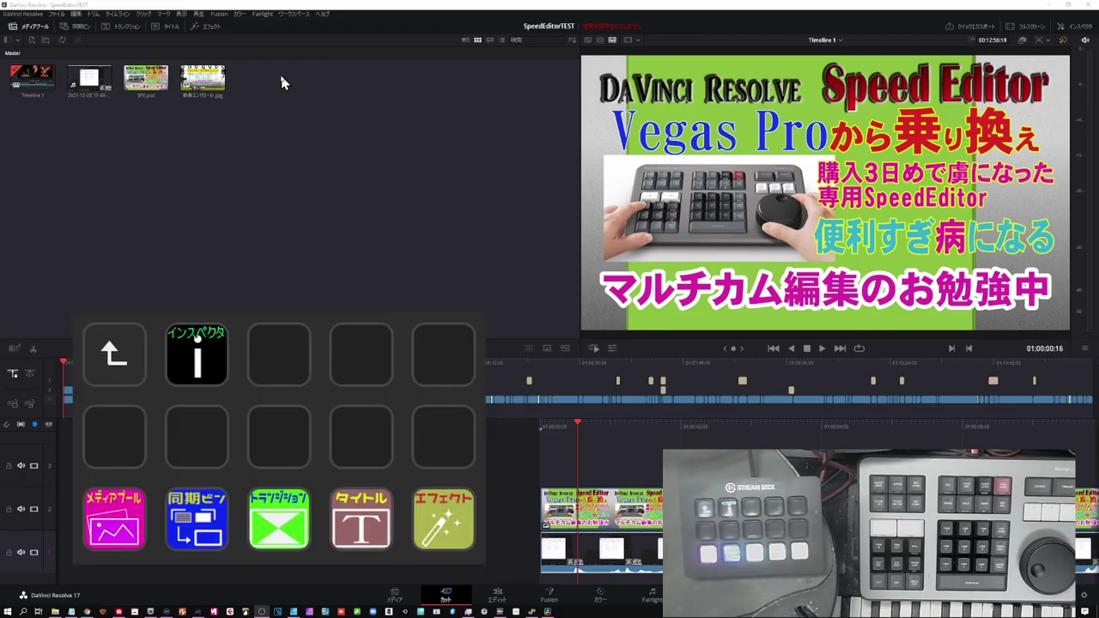
Show the sync bin, then open the video transitions library (Dissolve, Iris, Motion, Shape, Wipe)
click(264, 144)
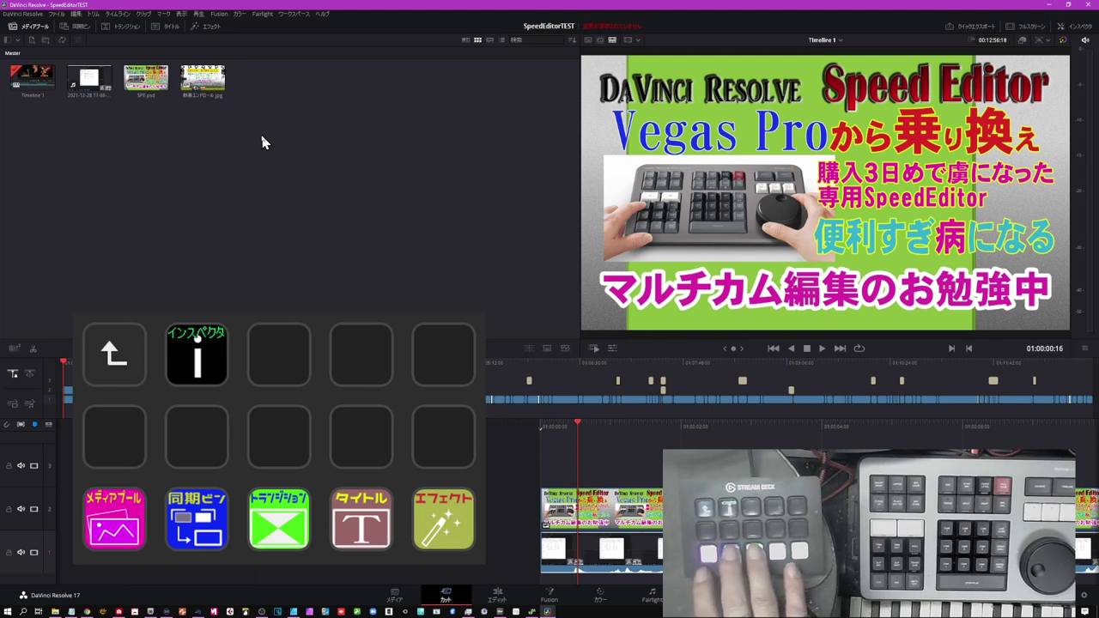
key(ctrl+alt+s)
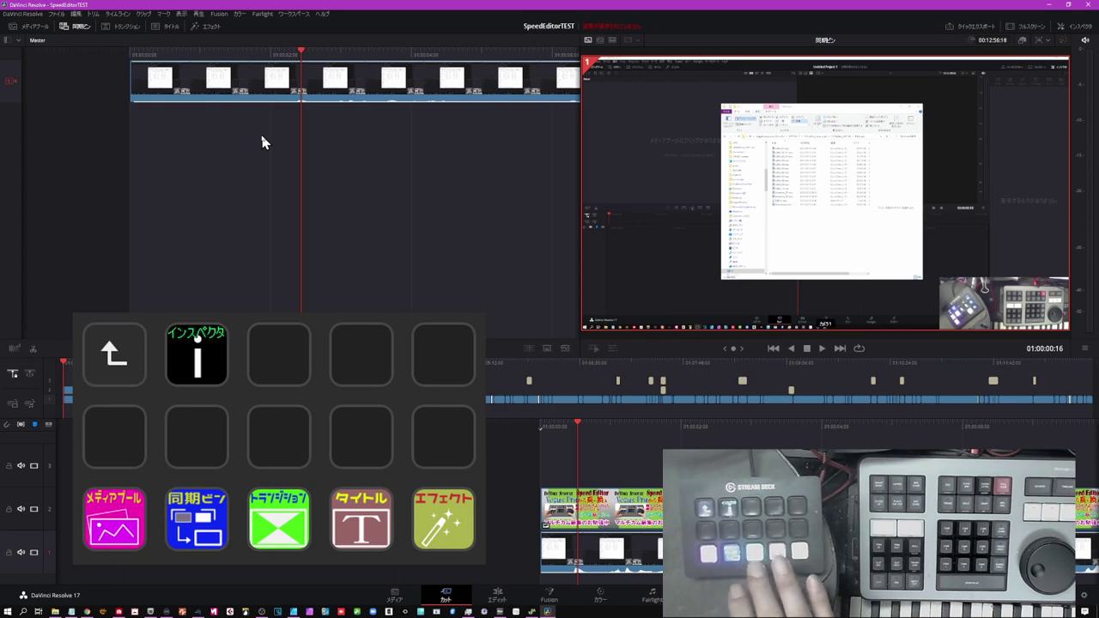
key(ctrl+shift+t)
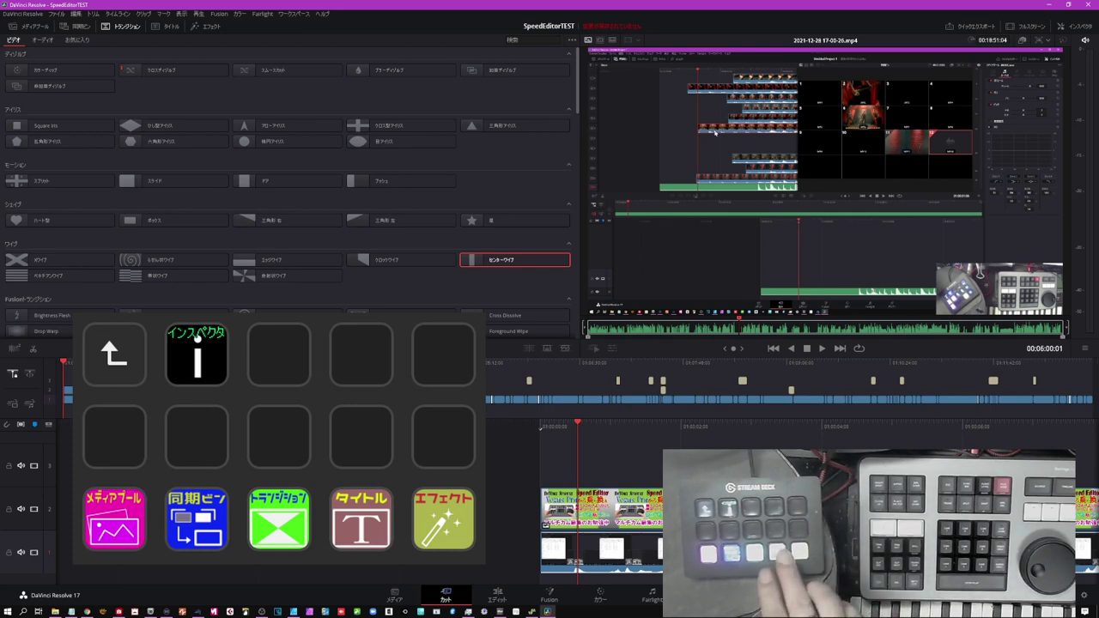
Glance at the titles list, then switch the left browser to the video effects library
key(ctrl+shift+t)
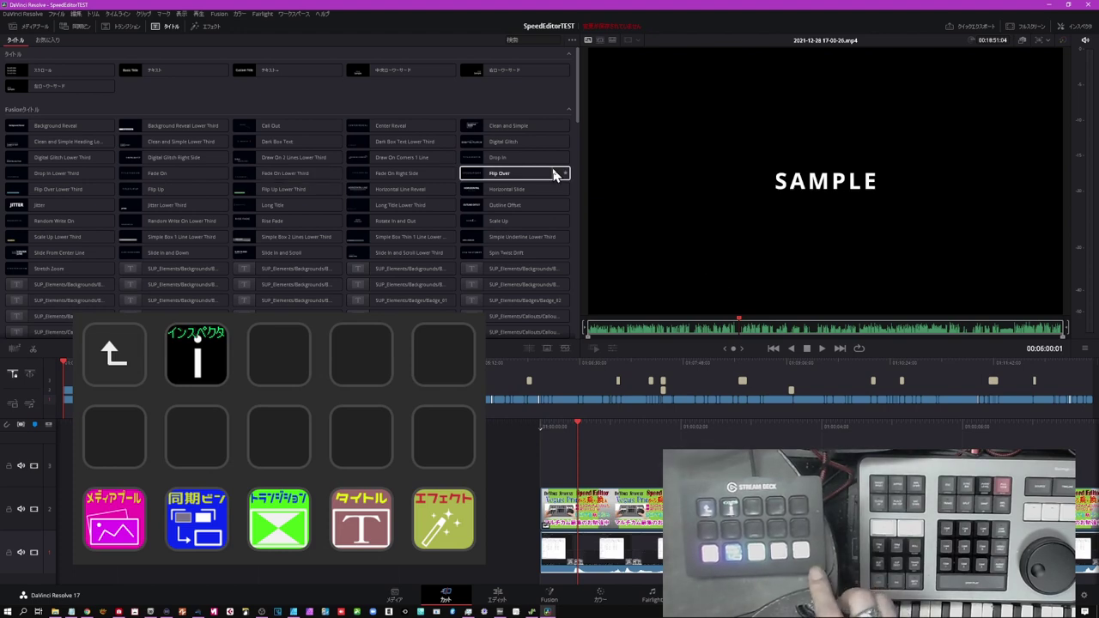
key(ctrl+shift+e)
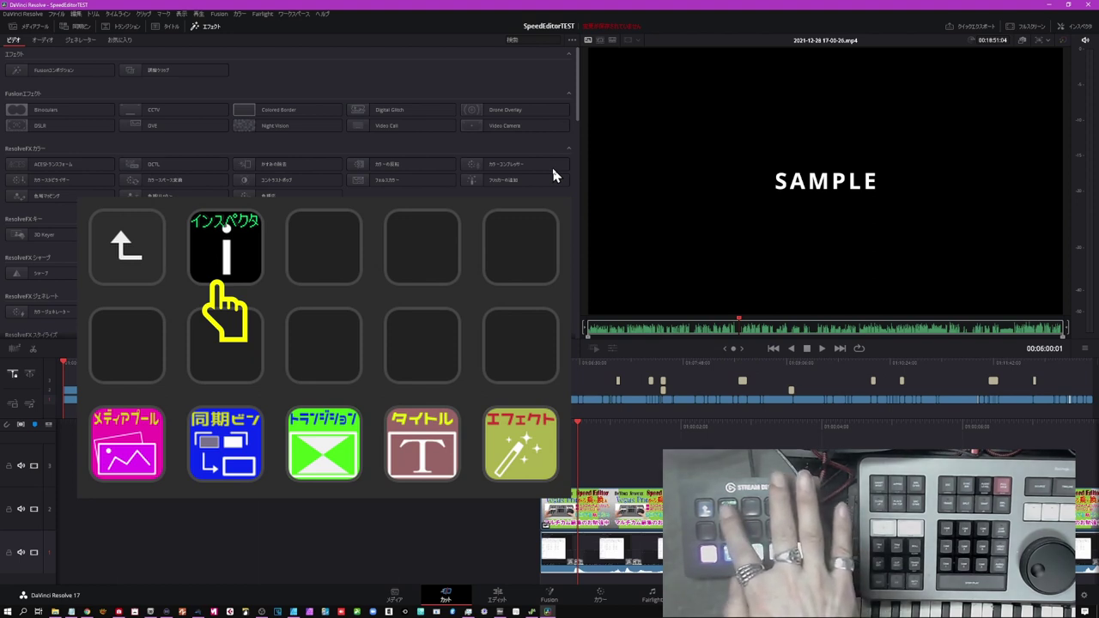
Toggle the Inspector beside the viewer open, closed, and open again
key(ctrl+shift+i)
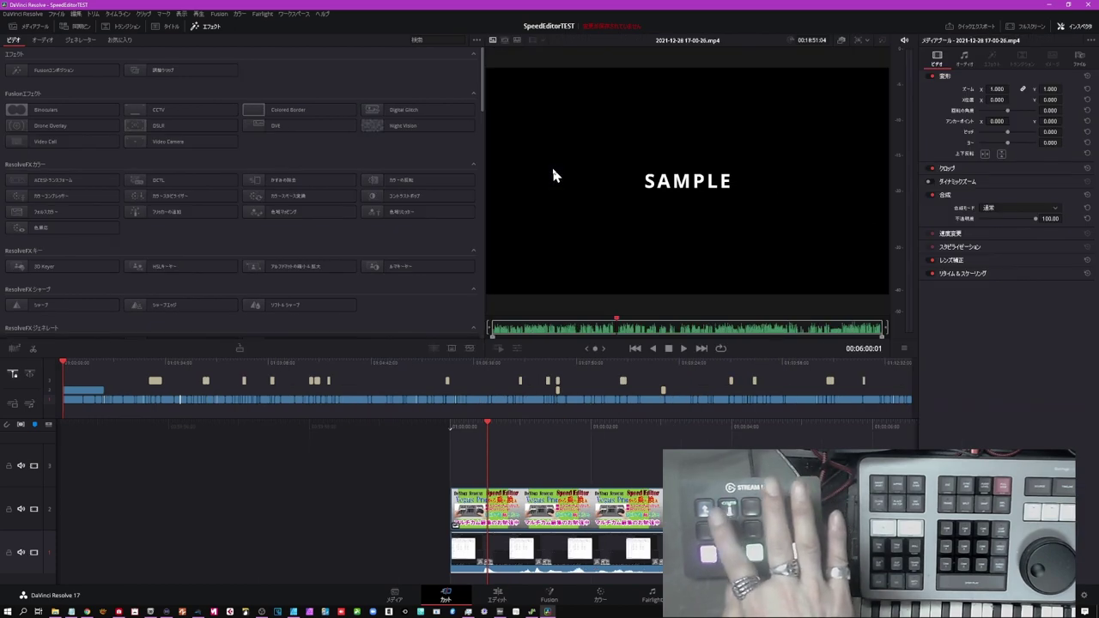
key(ctrl+shift+i)
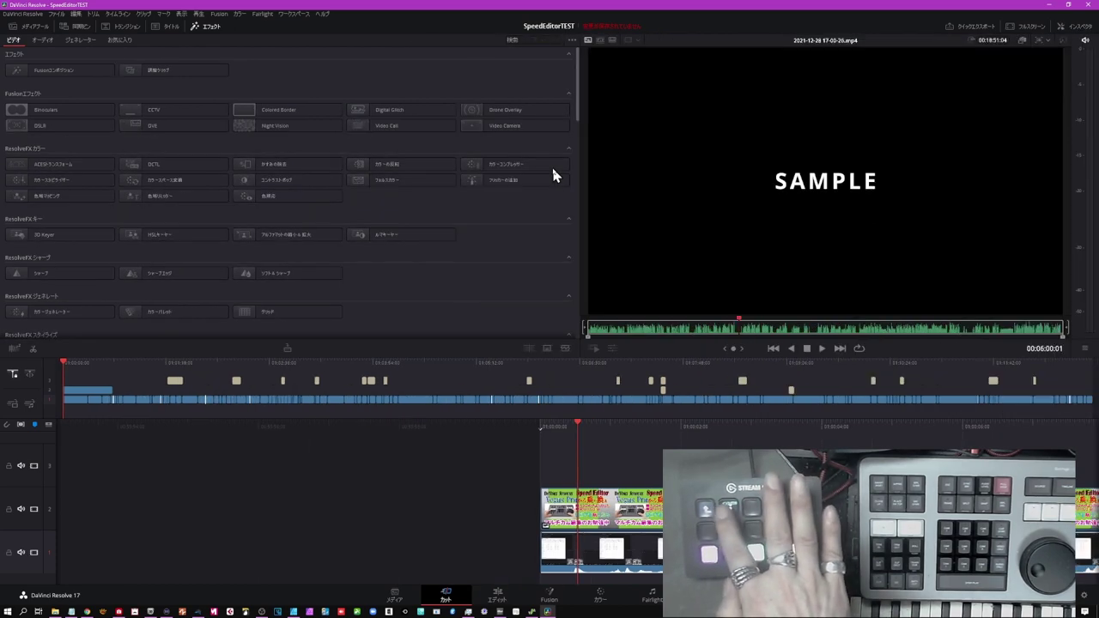
key(ctrl+shift+i)
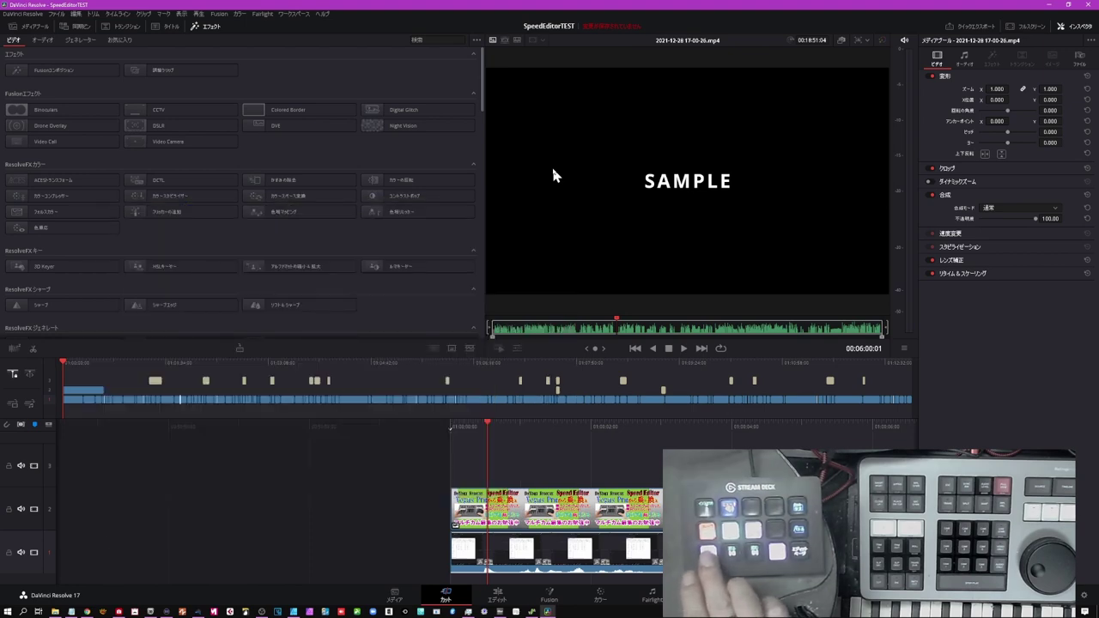
Switch the viewer to Timeline 1, then play it briefly and stop
key(Right)
key(q)
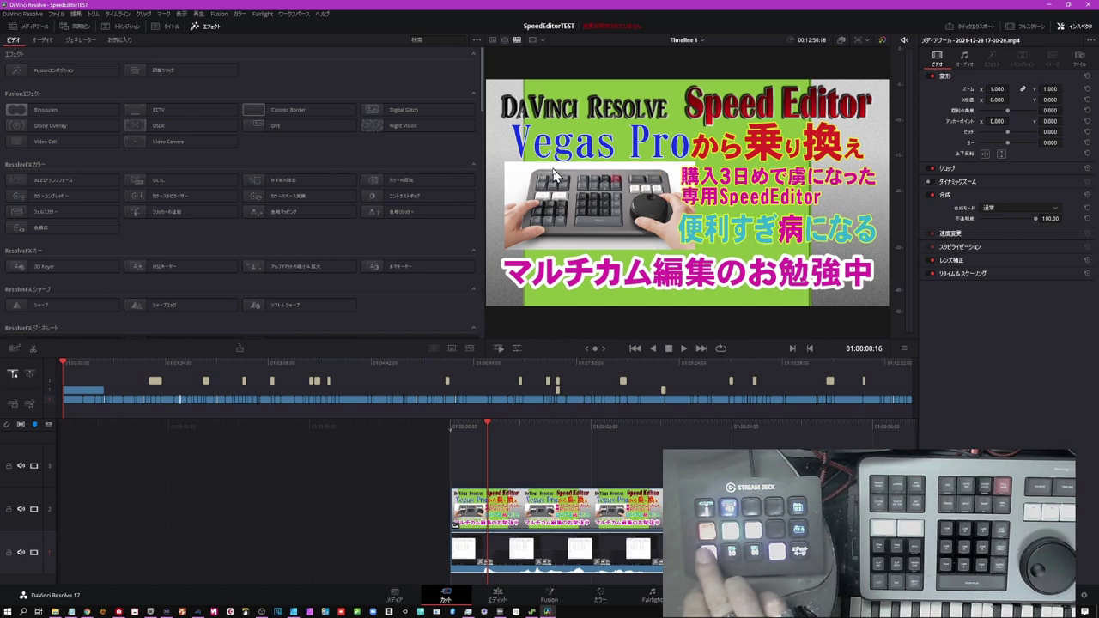
key(space)
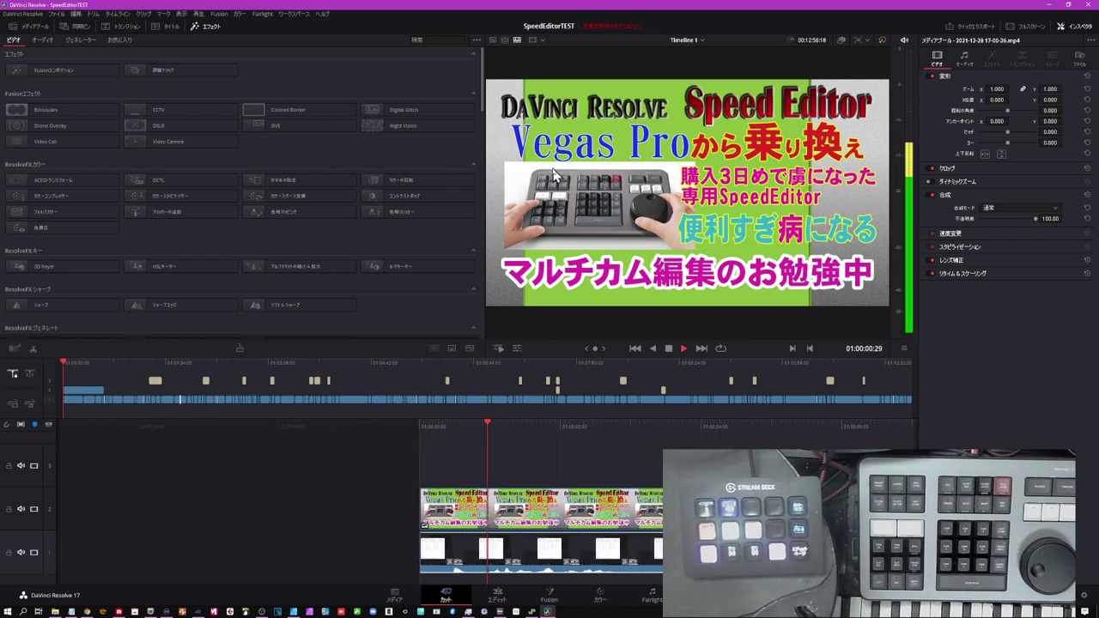
key(space)
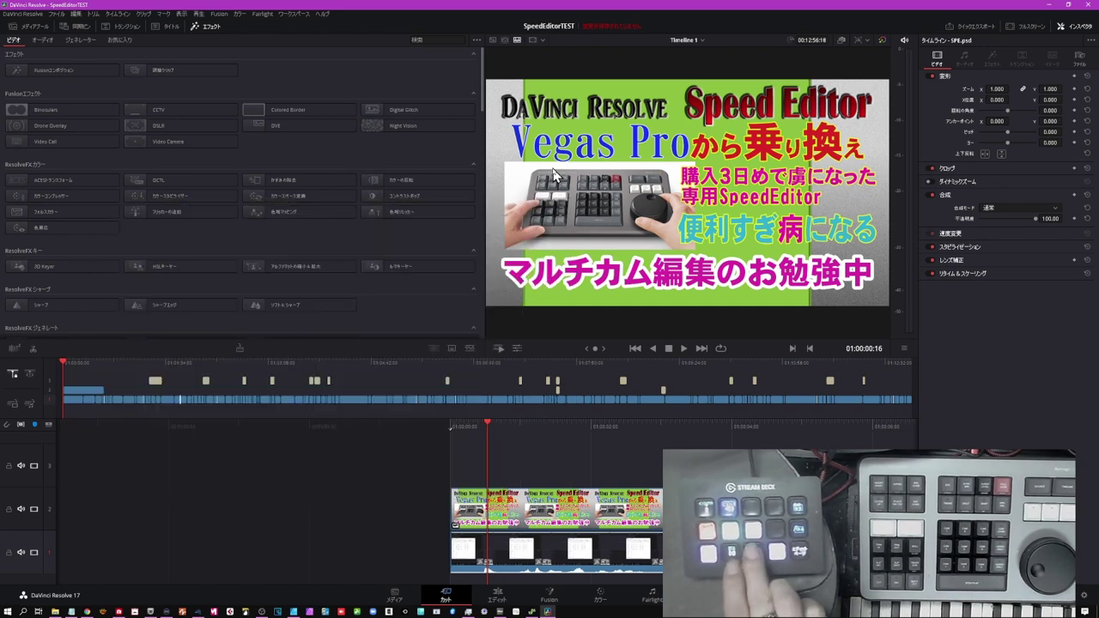
Step the playhead forward three seconds, back two, then nudge it to 01:00:37:18
key(shift+Right)
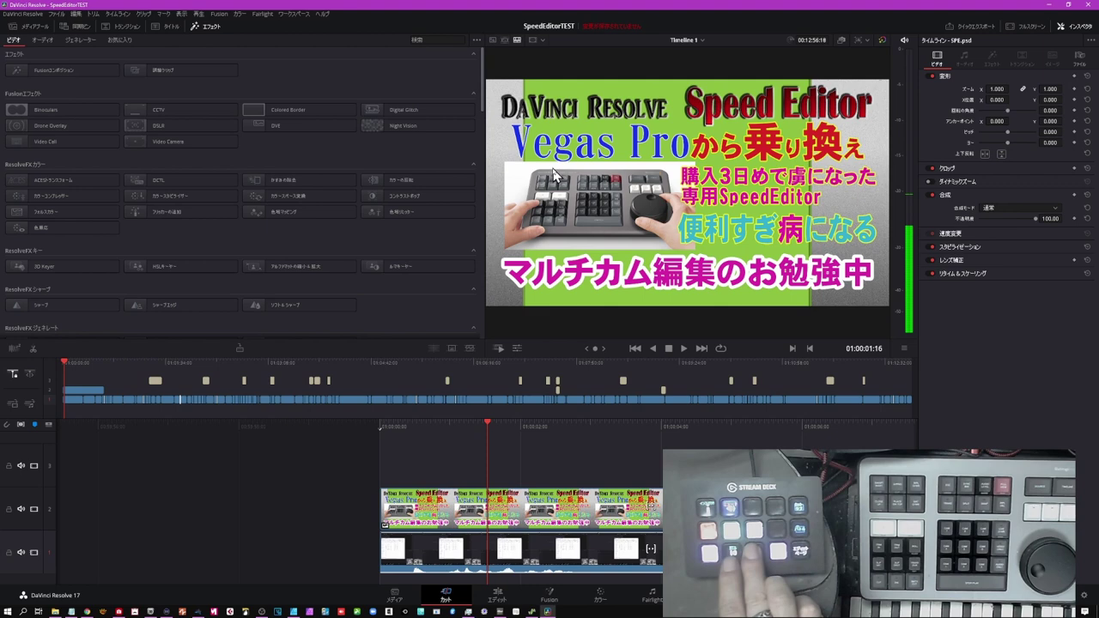
key(shift+Right)
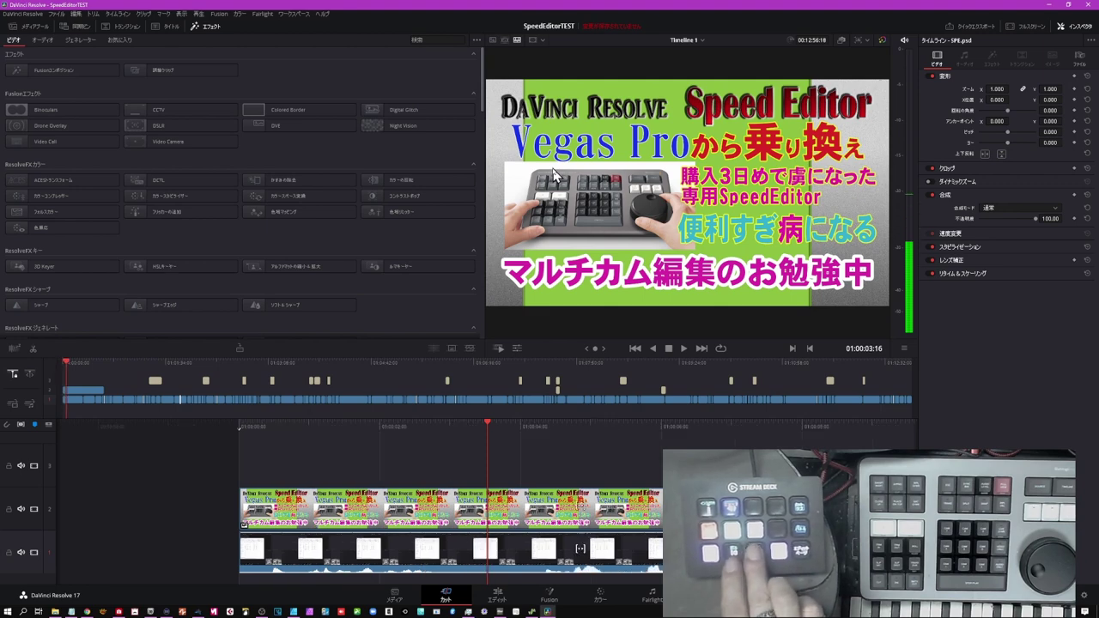
key(shift+Right)
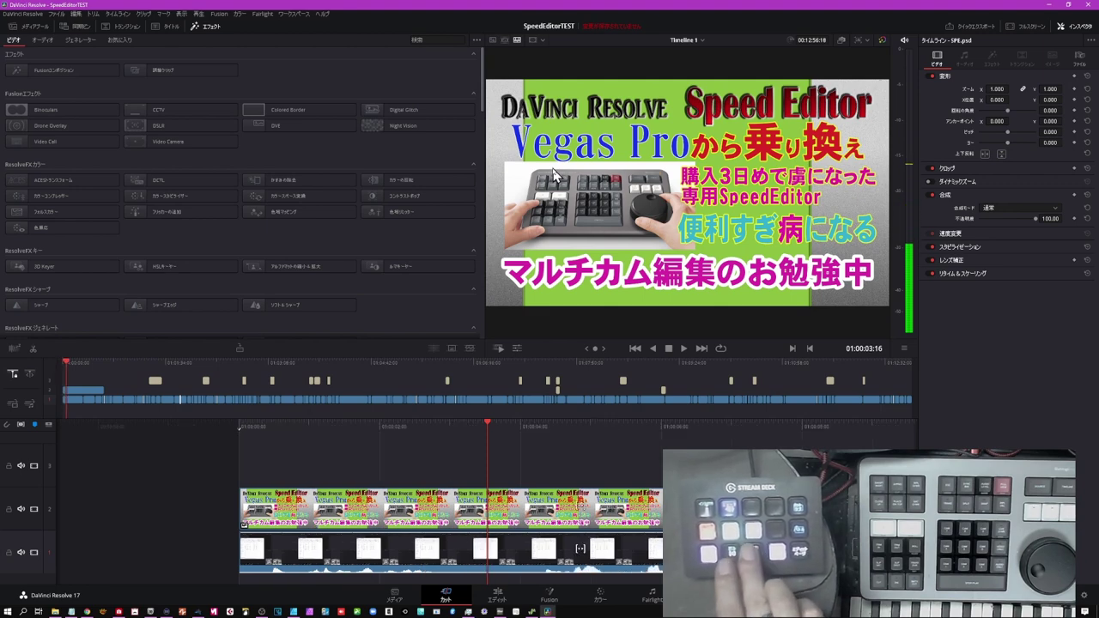
key(shift+Right)
key(shift+Right)
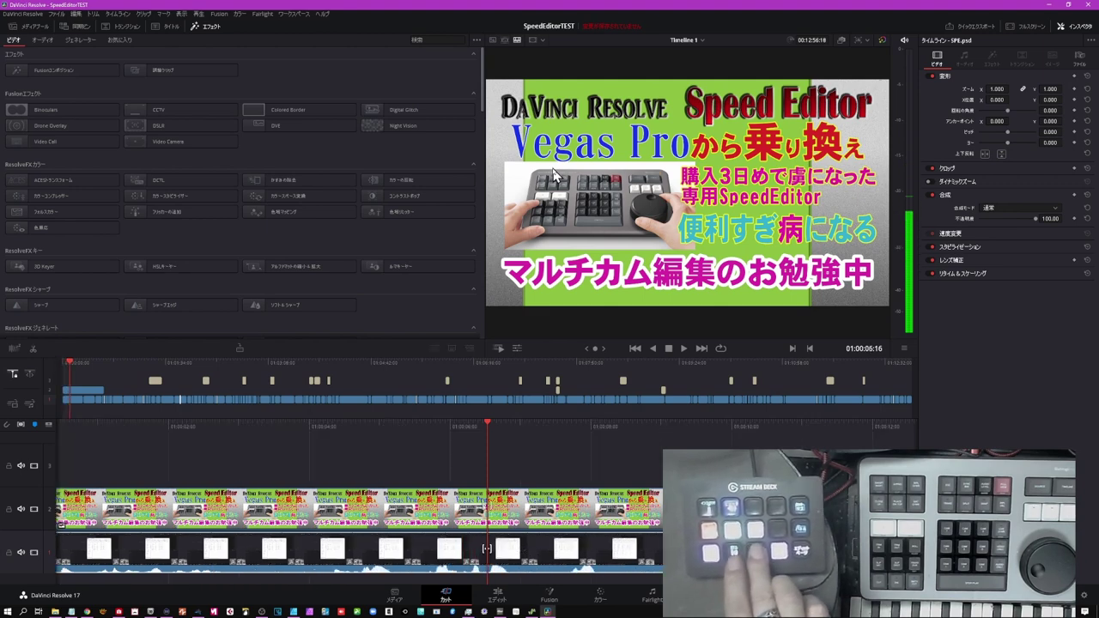
key(shift+Left)
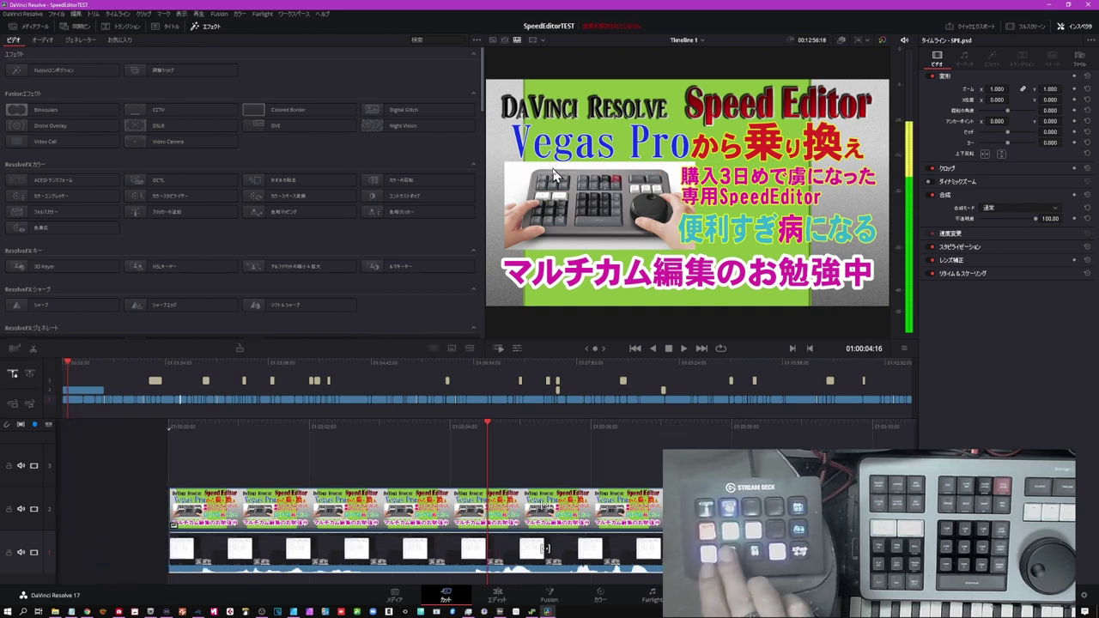
key(shift+Left)
key(shift+Left)
key(shift+Left)
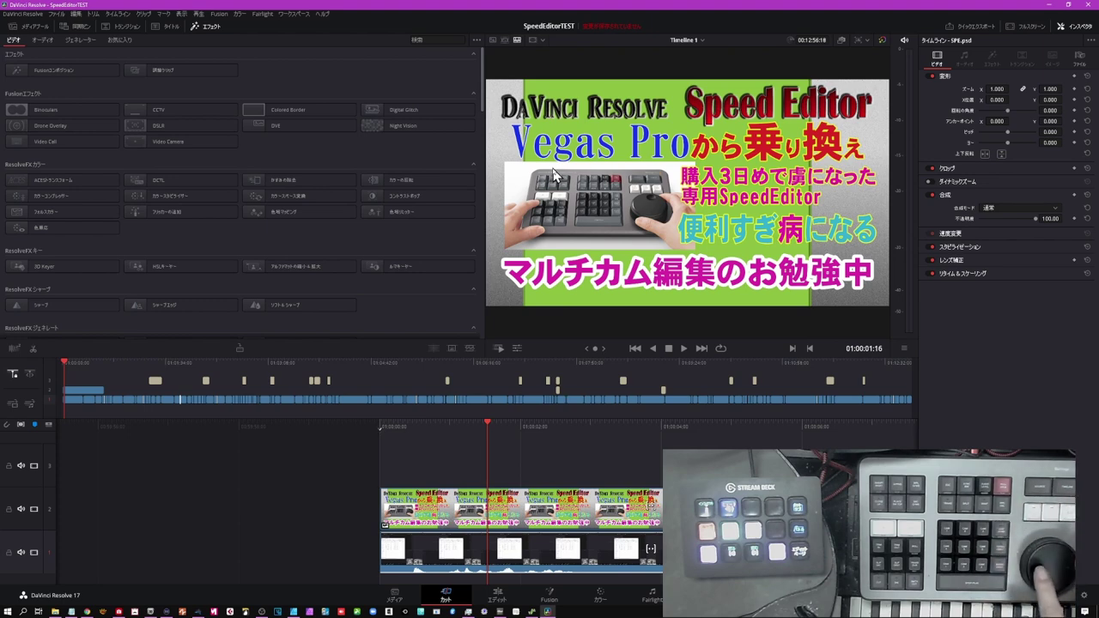
key(Right)
key(Right)
key(Right)
key(Right)
key(Right)
key(Right)
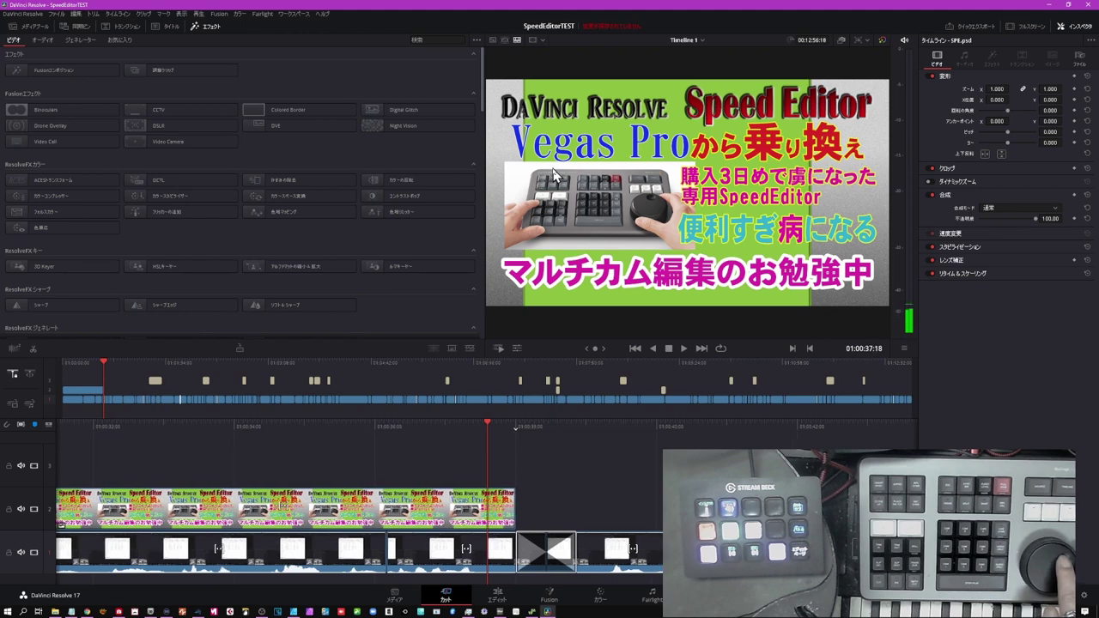
Restore the media pool, show Timeline 1 in the viewer, and play to 01:01:10:09
key(q)
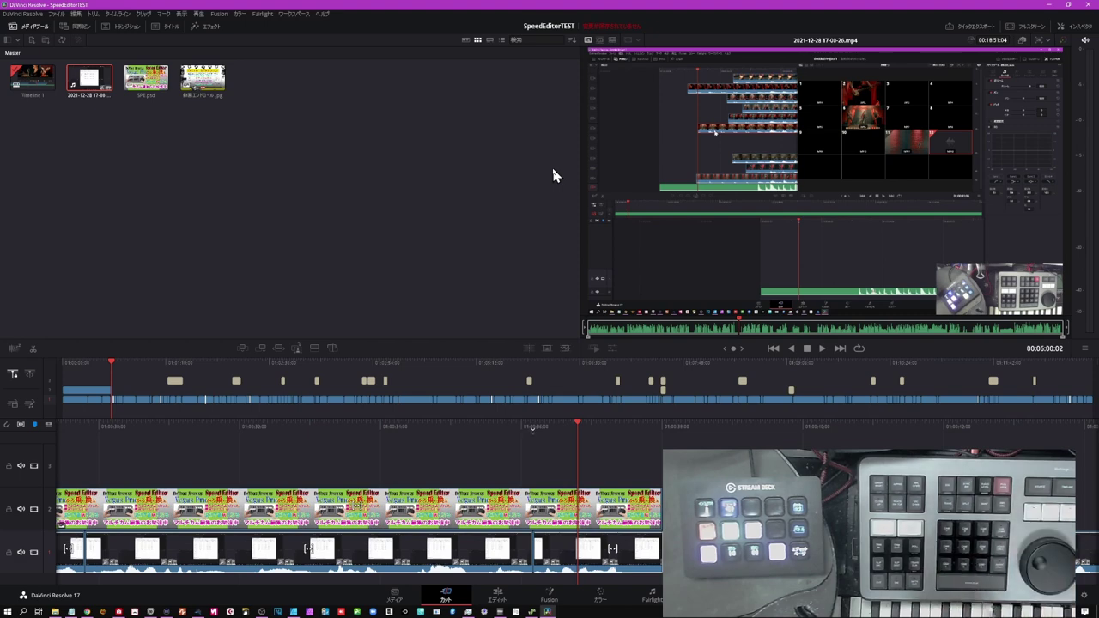
key(q)
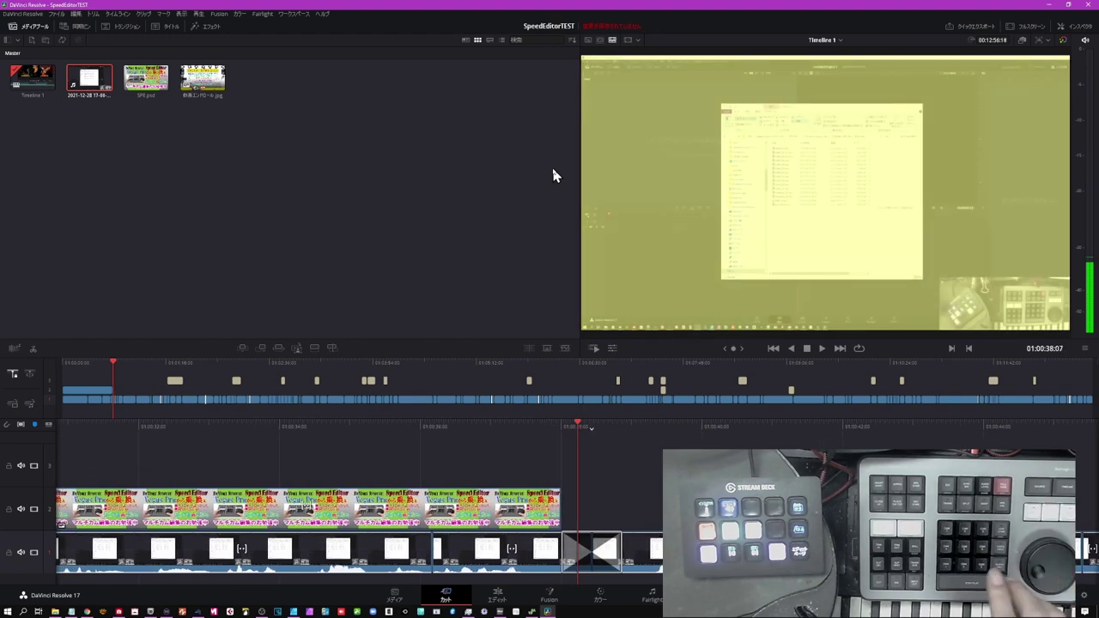
key(space)
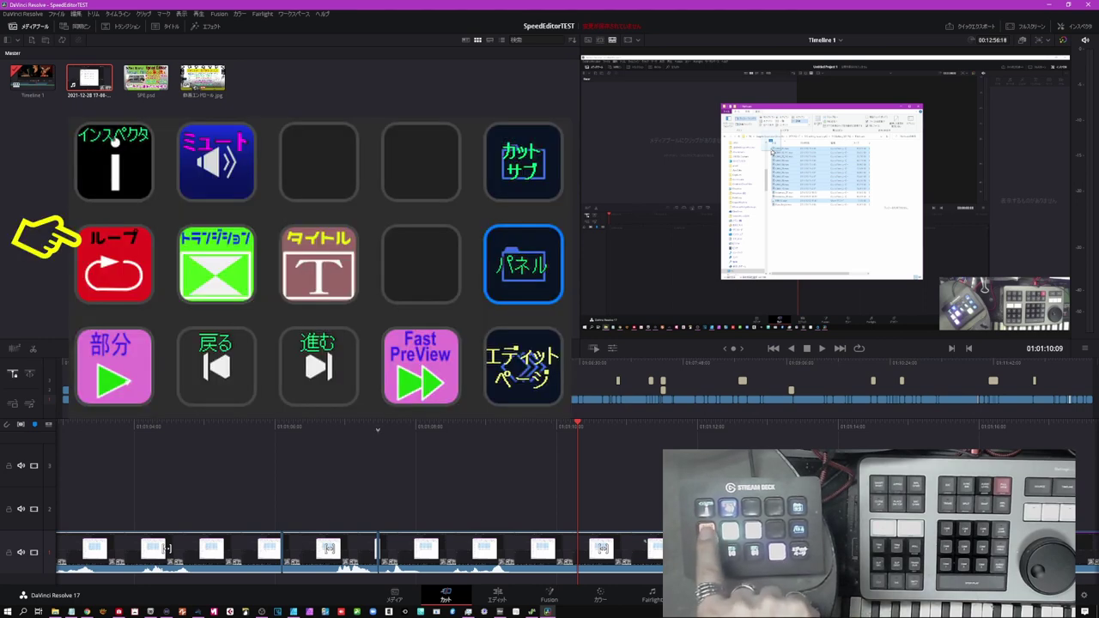
Toggle loop playback on and off, then switch the browser via Transitions to Titles
key(ctrl+slash)
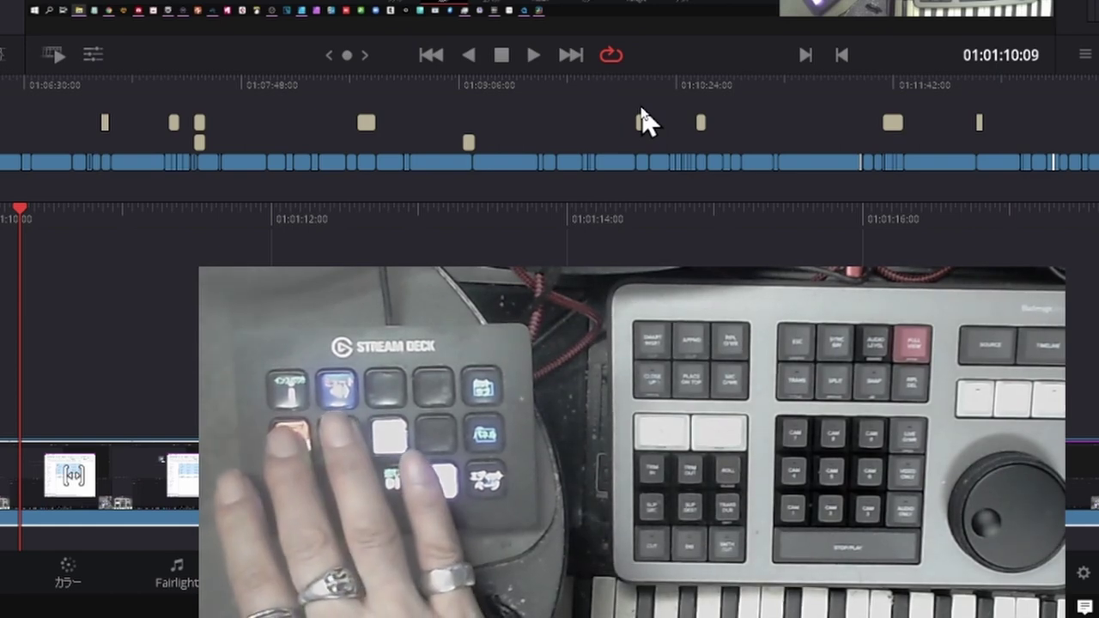
key(ctrl+slash)
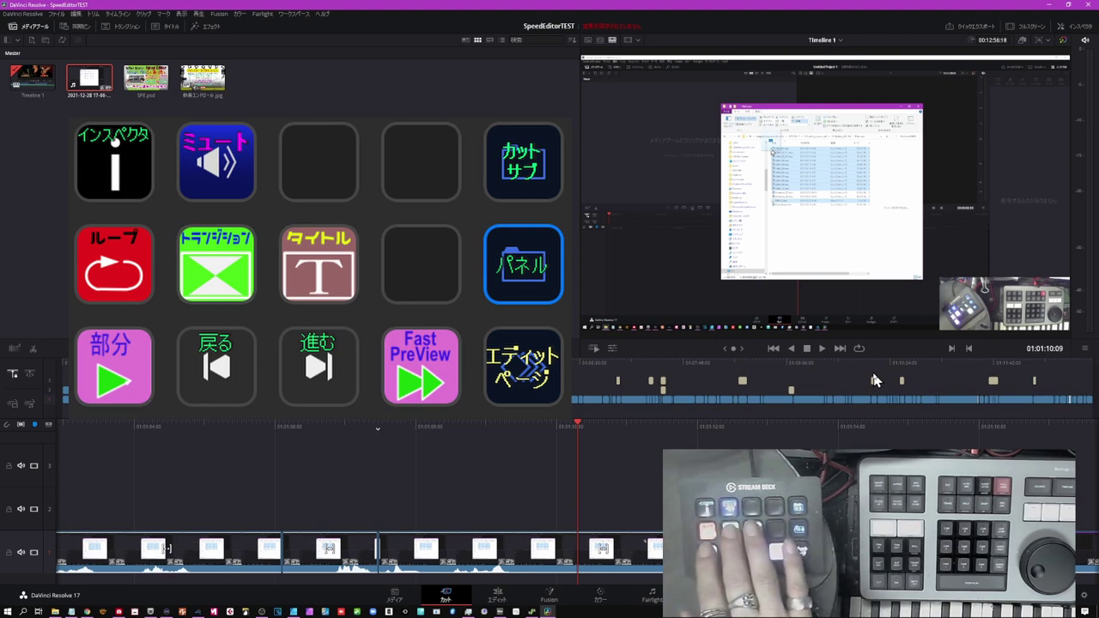
key(ctrl+shift+t)
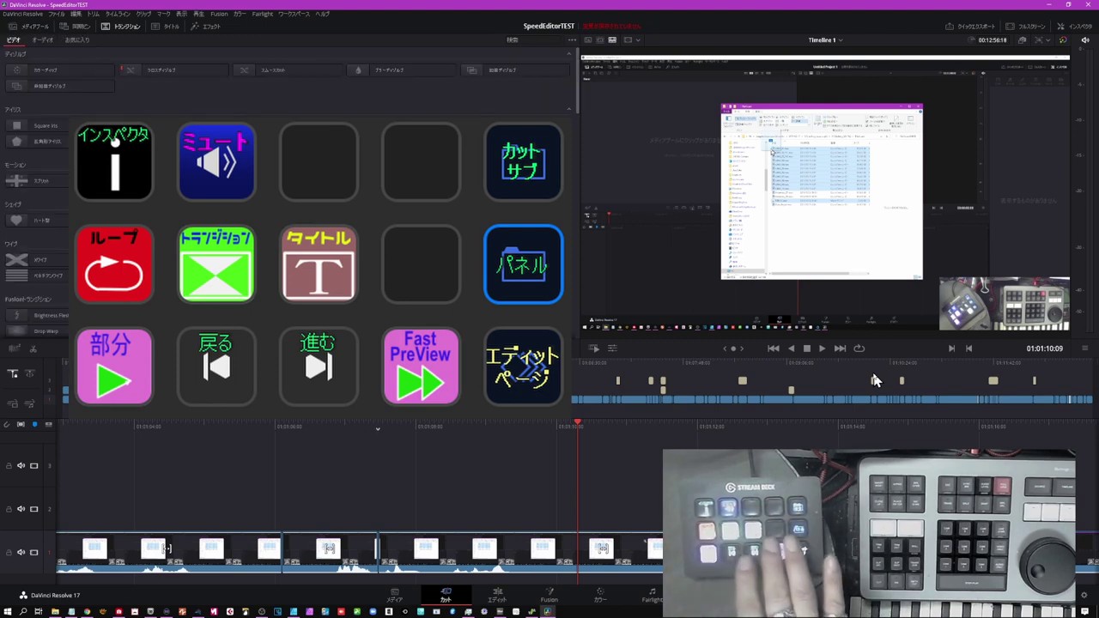
key(ctrl+shift+y)
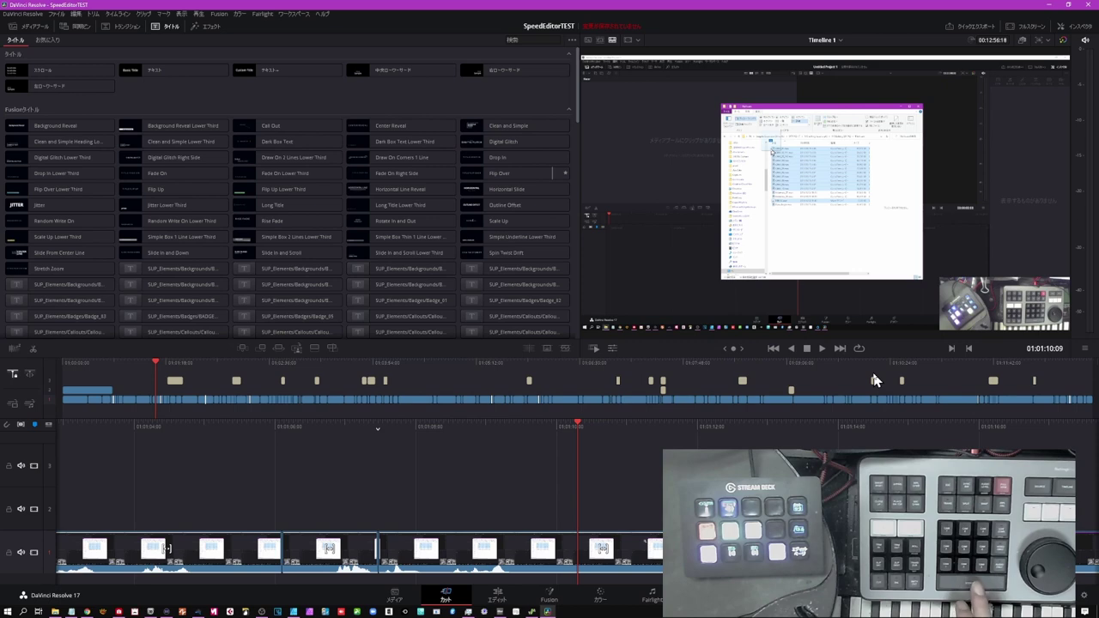
Play Timeline 1 to 01:01:39:27, then visit the Edit page and return to Cut
key(space)
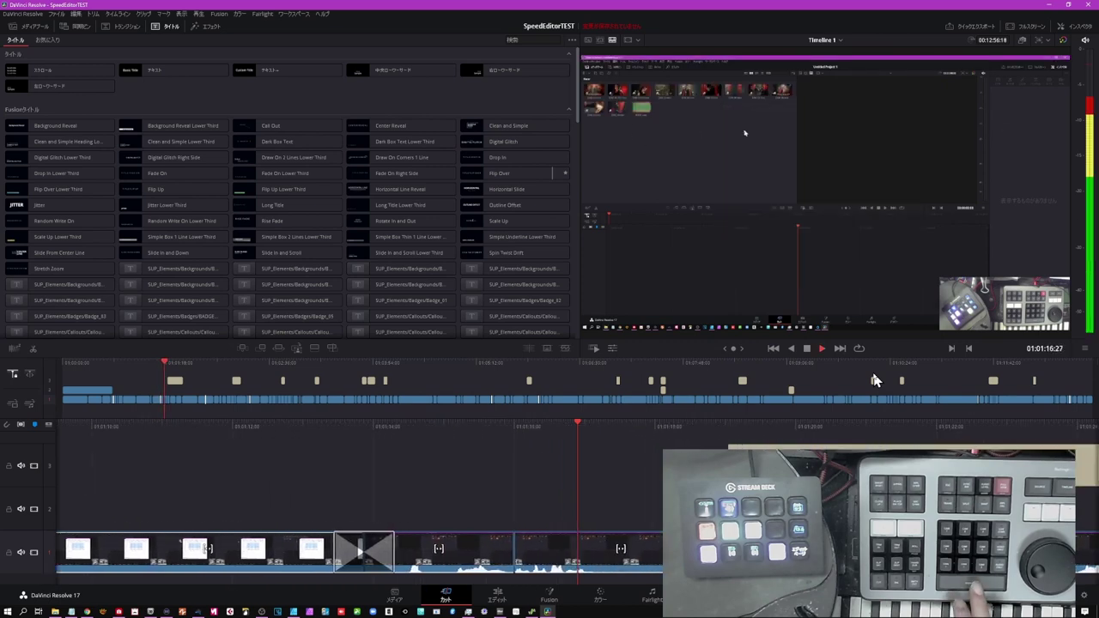
key(space)
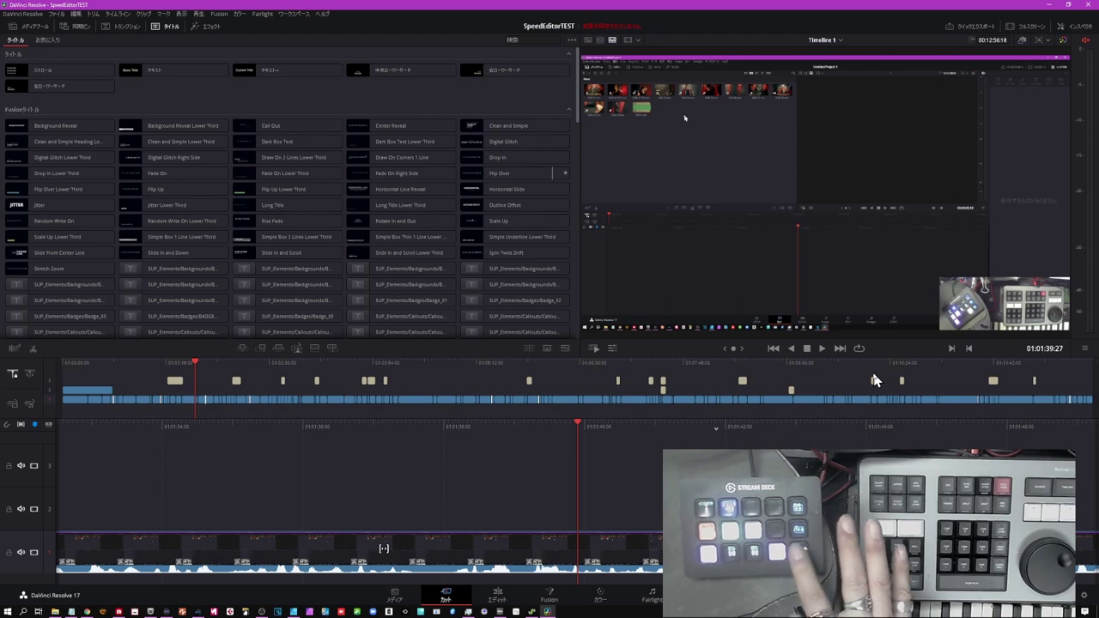
key(shift+4)
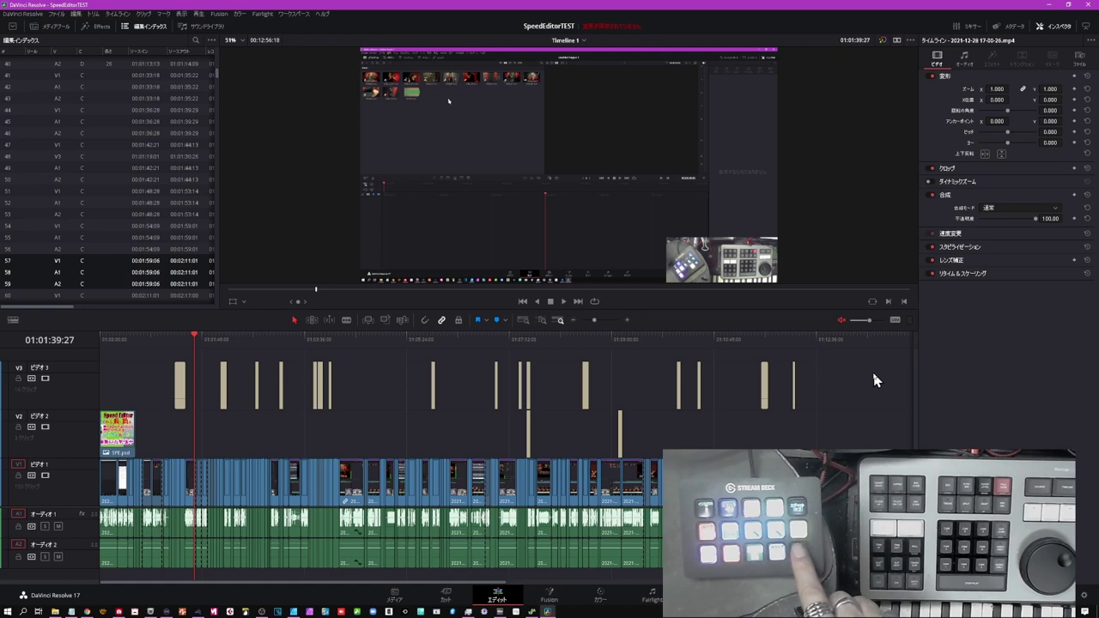
key(shift+3)
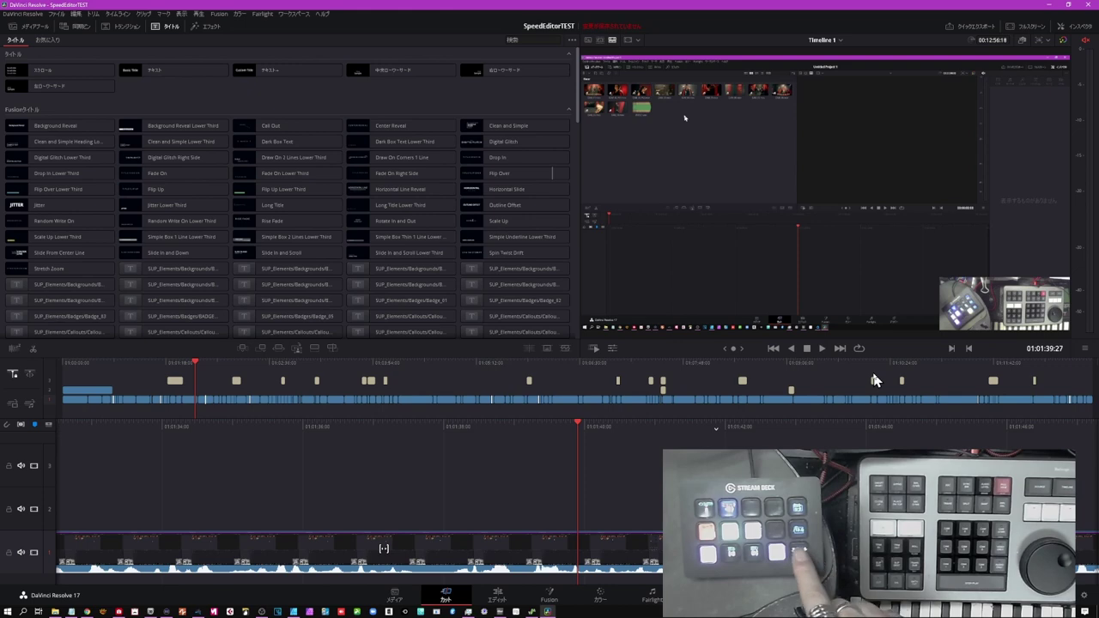
Switch to the Edit page with Shift+4, showing the edit index and inspector
key(shift+4)
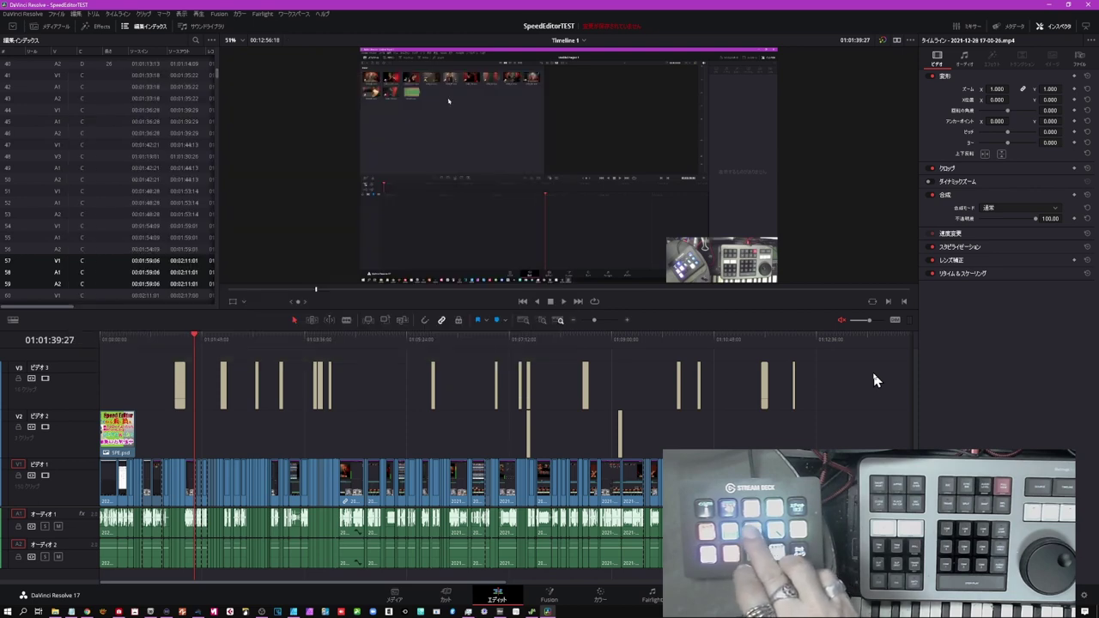
Zoom the timeline in two levels on the title clips, then out two levels
key(ctrl+equal)
key(ctrl+equal)
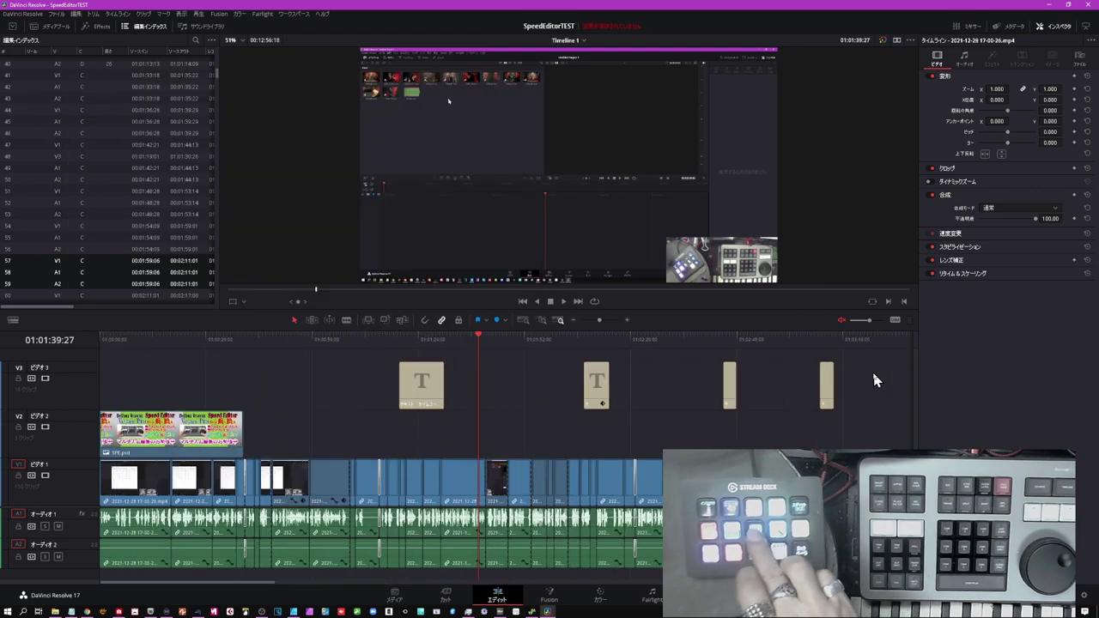
key(ctrl+equal)
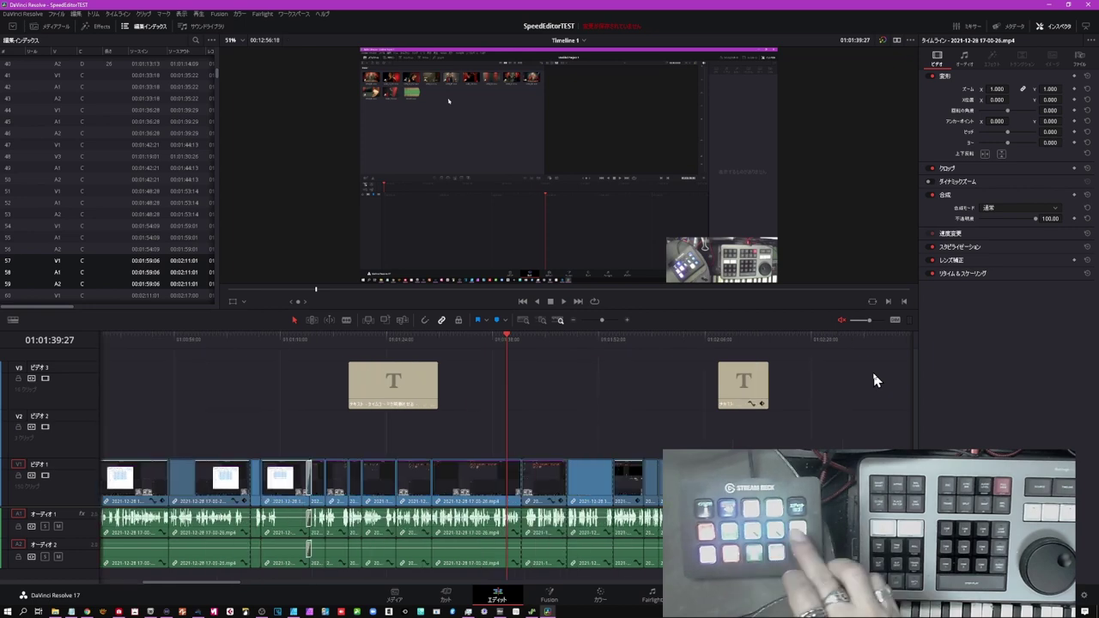
key(ctrl+minus)
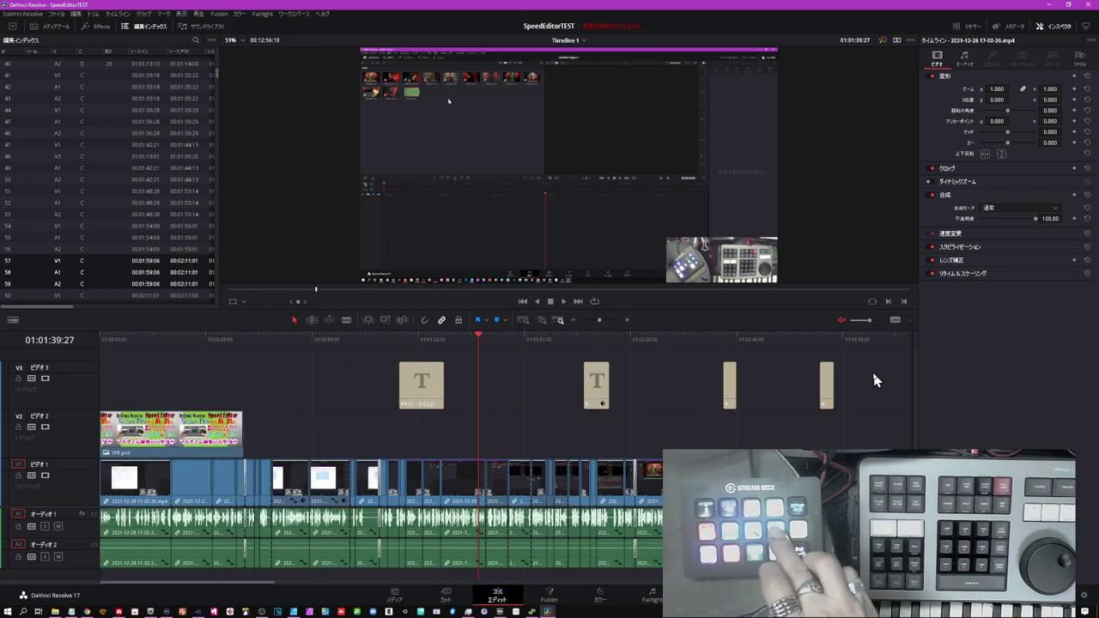
key(ctrl+minus)
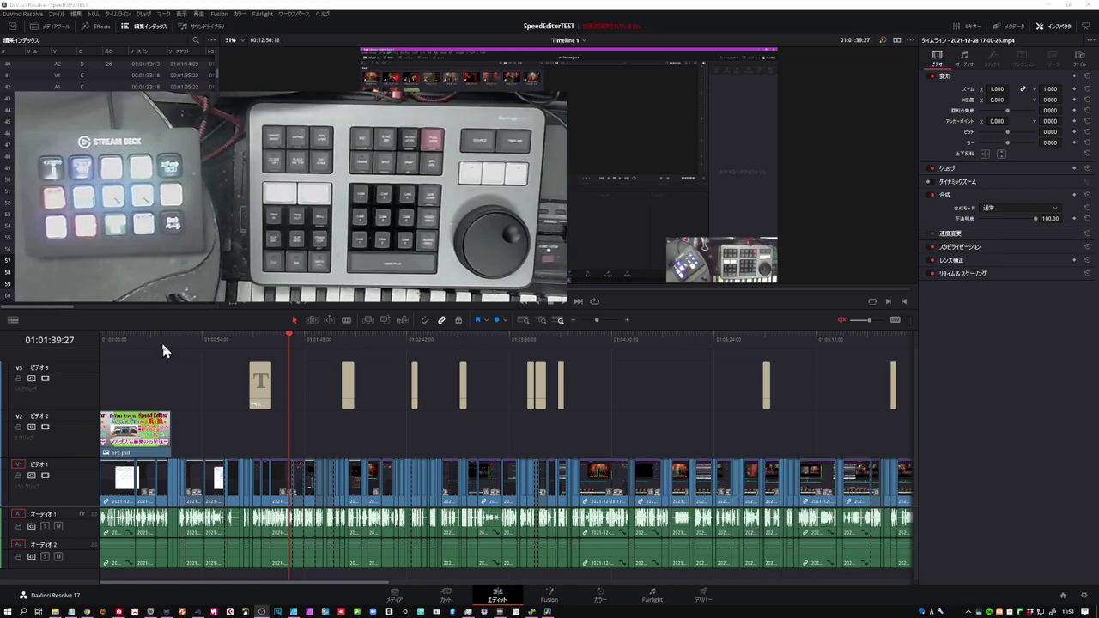
Zoom the timeline out to fit, nudge the playhead, then park it at 01:06:38:06
key(ctrl+minus)
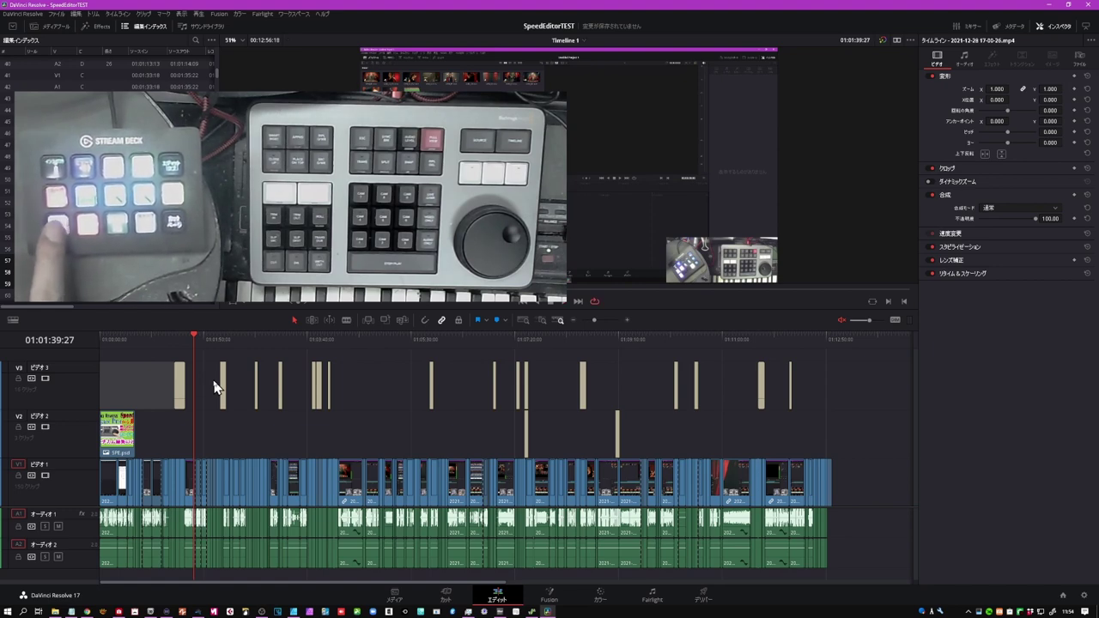
key(shift+Left)
key(Down)
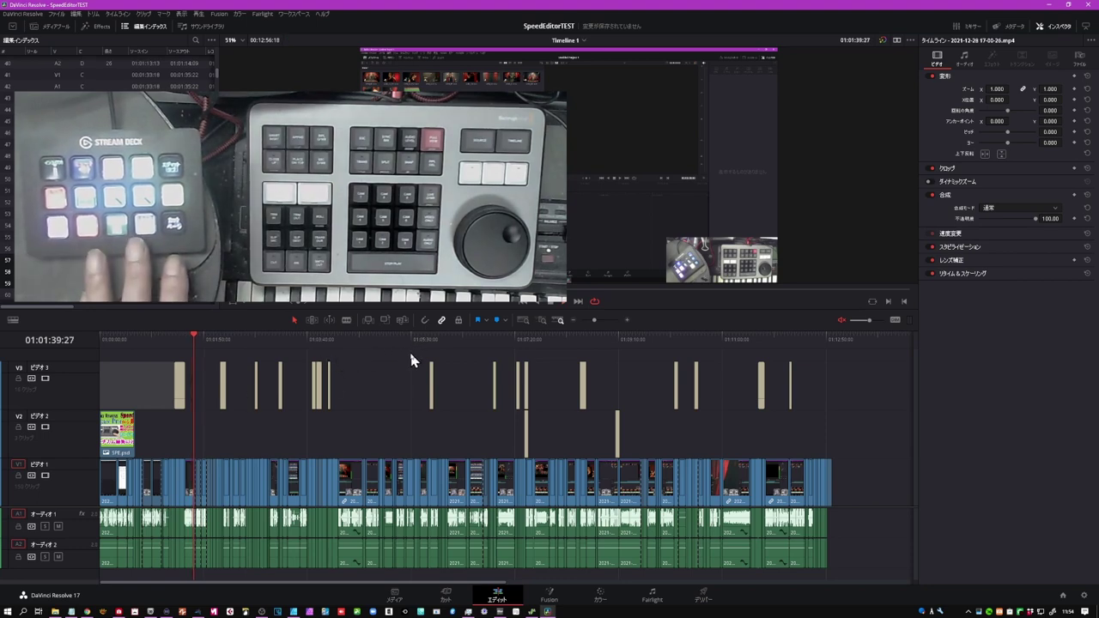
click(475, 340)
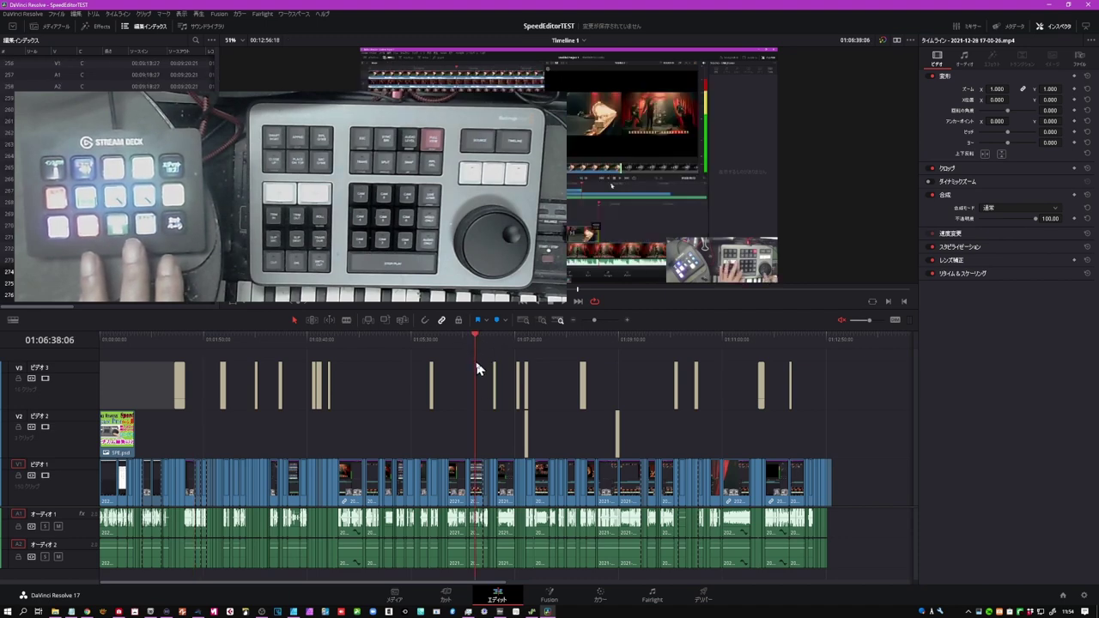
Raise the playhead clip's zoom to 2.060, save the project, and hide the Inspector
key(shift+v)
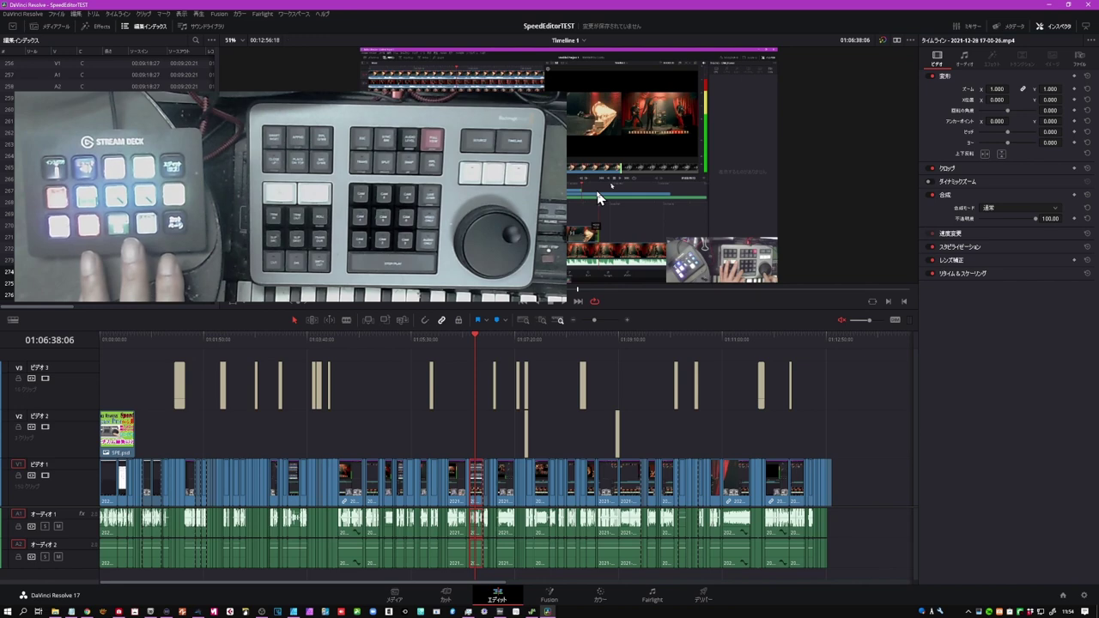
drag(996, 89, 1058, 89)
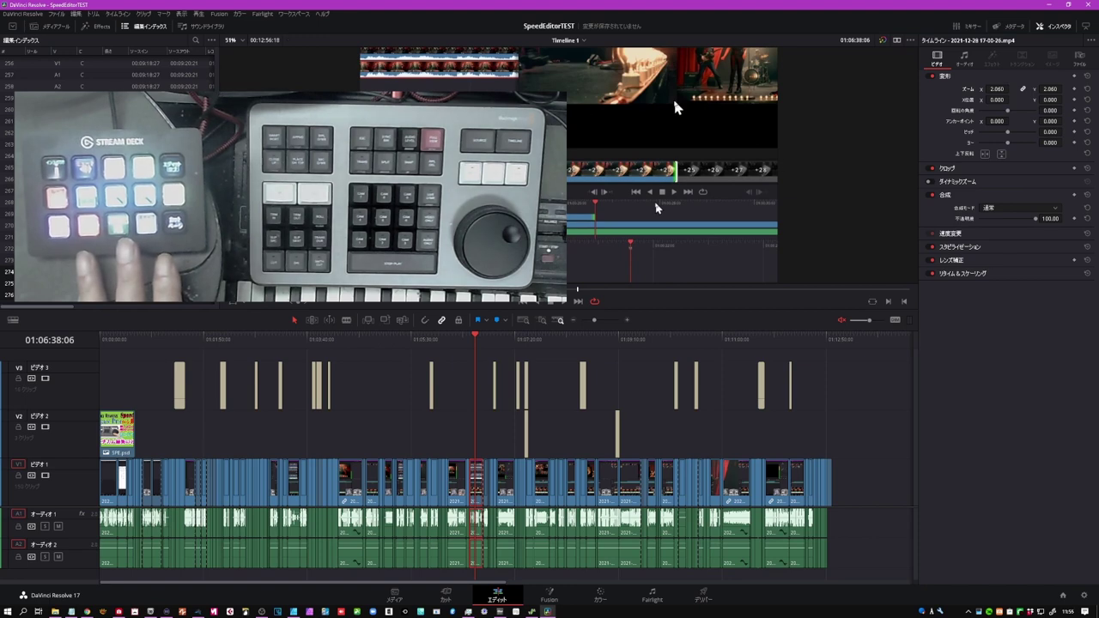
key(ctrl+s)
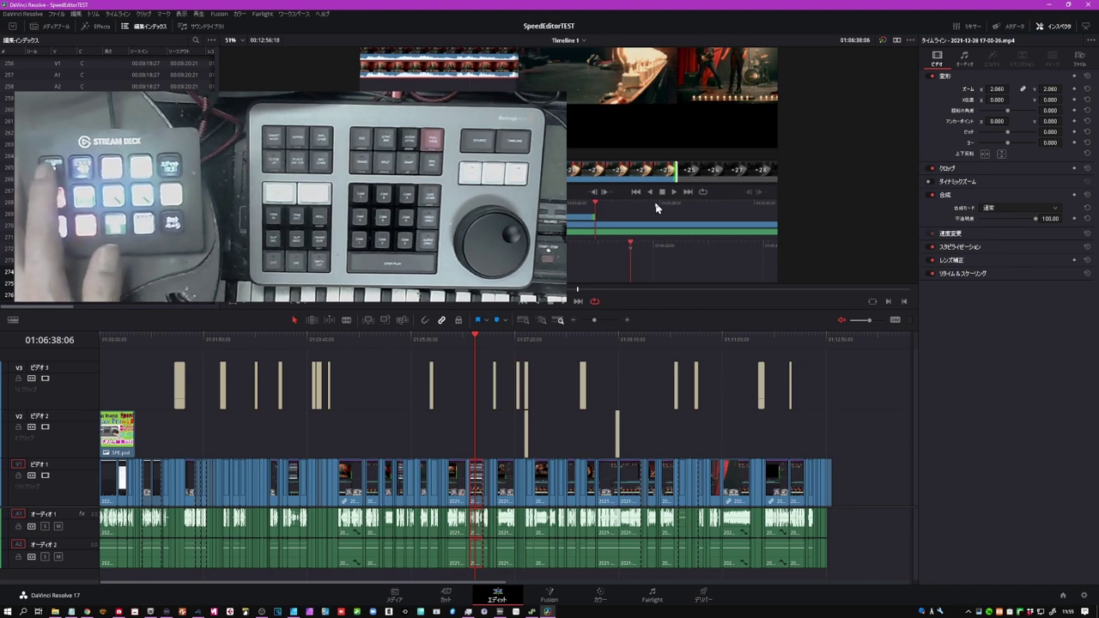
key(ctrl+9)
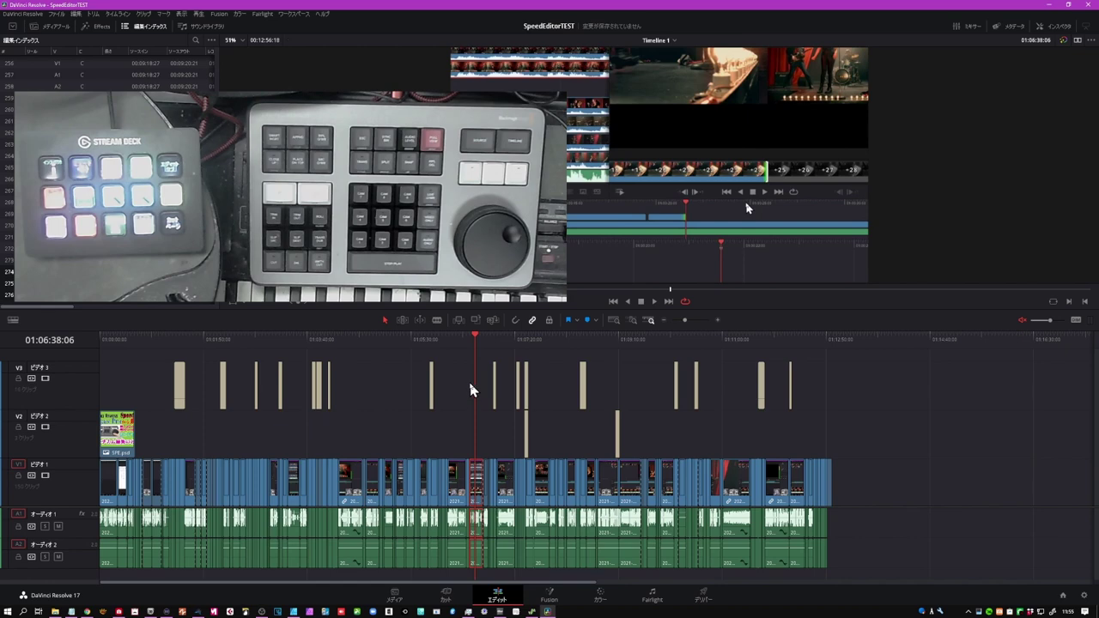
Zoom into the timeline and bring the playhead to 01:06:40:21 on a V1 clip
key(ctrl+equal)
click(640, 481)
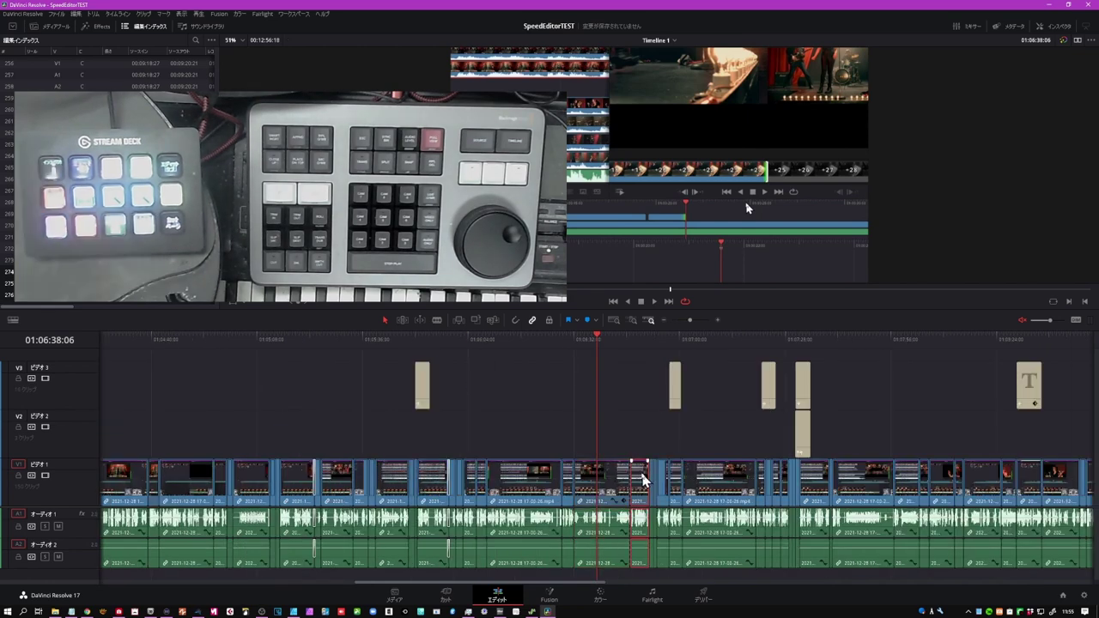
key(Down)
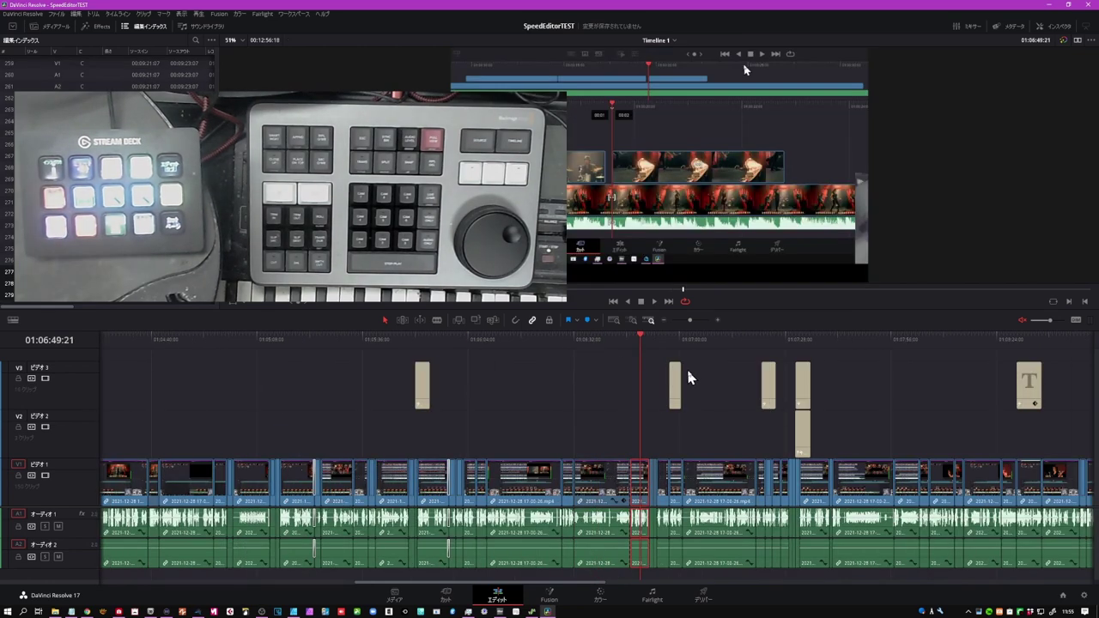
click(719, 340)
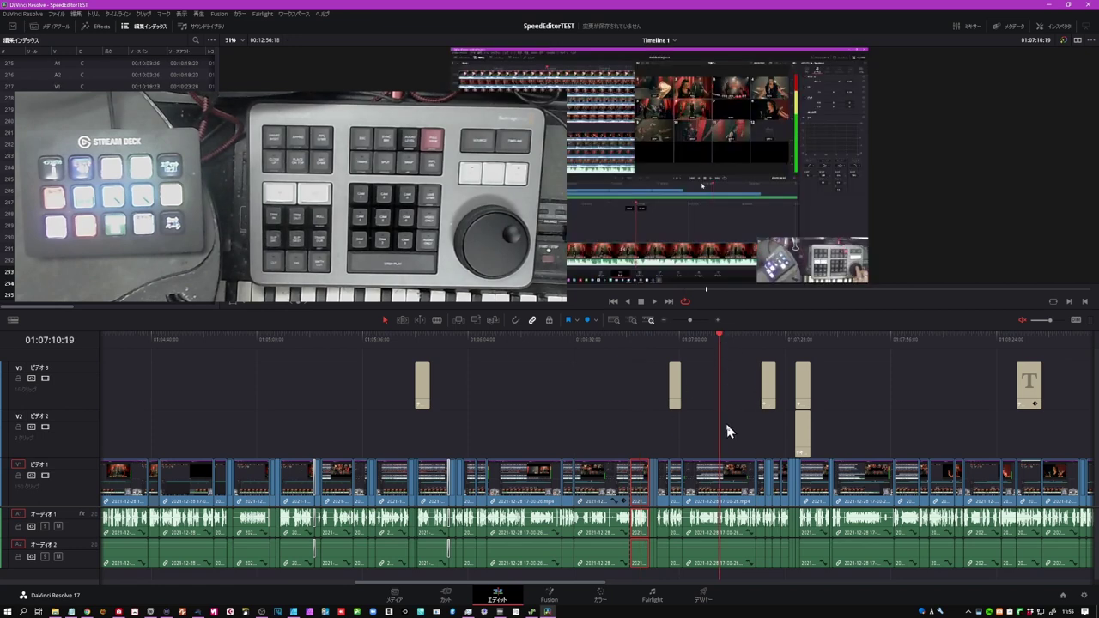
key(Up)
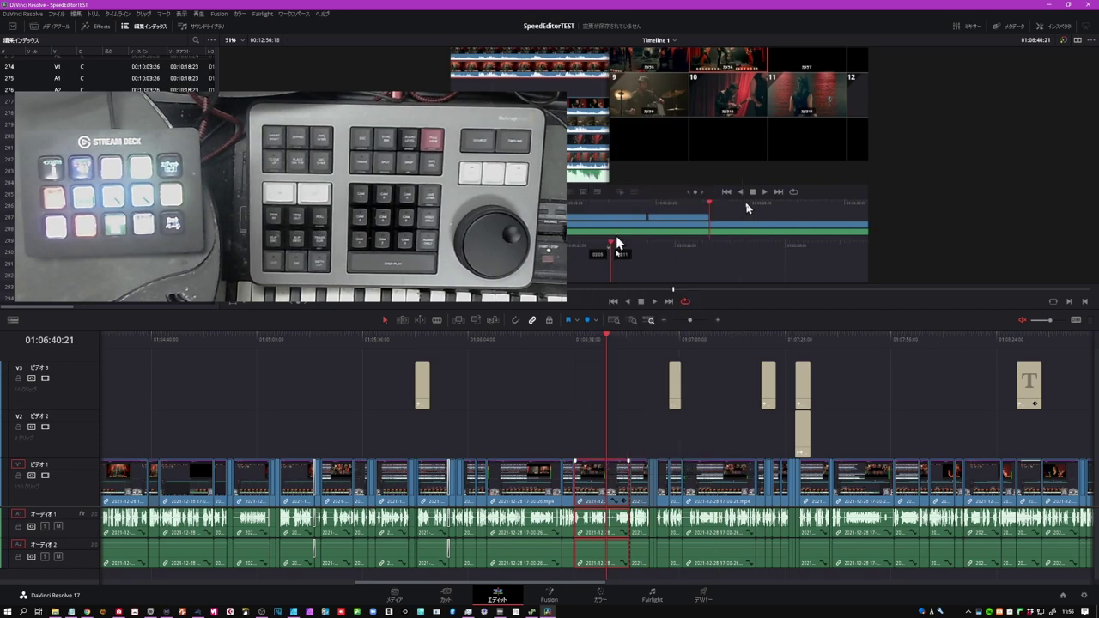
Paste the copied video attributes, including zoom, onto the later V1 clip via 属性をペースト
right_click(716, 480)
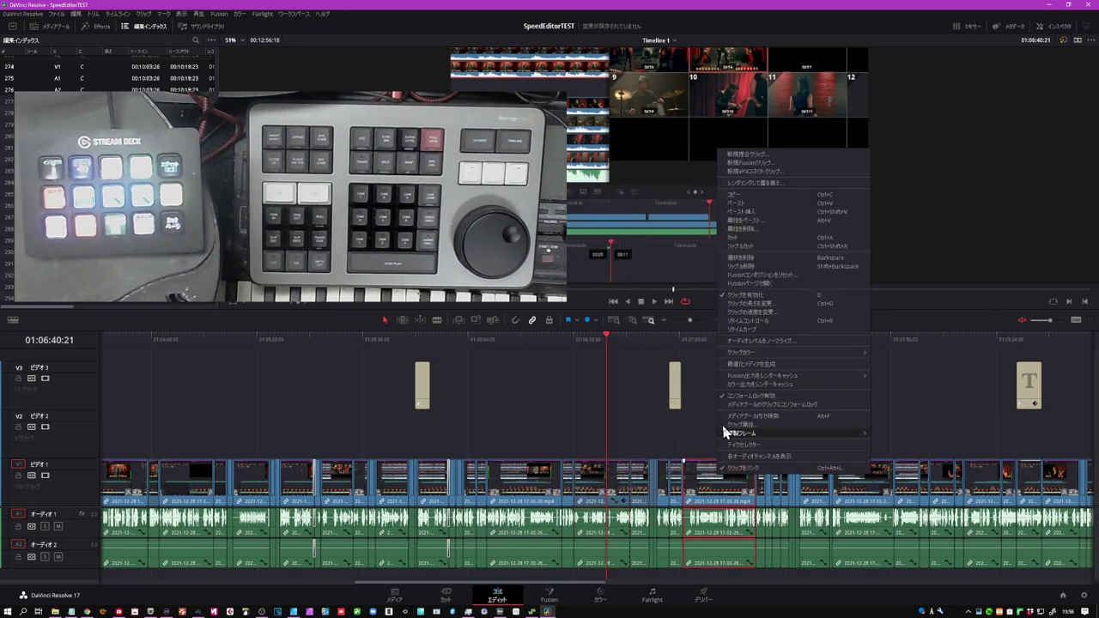
click(743, 227)
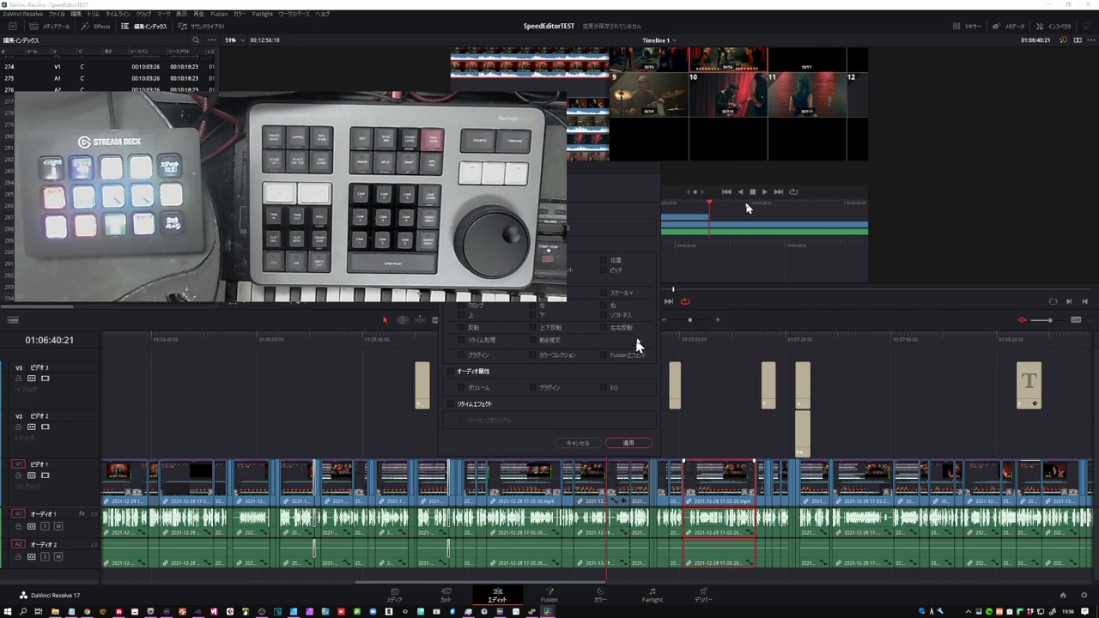
drag(579, 176, 828, 148)
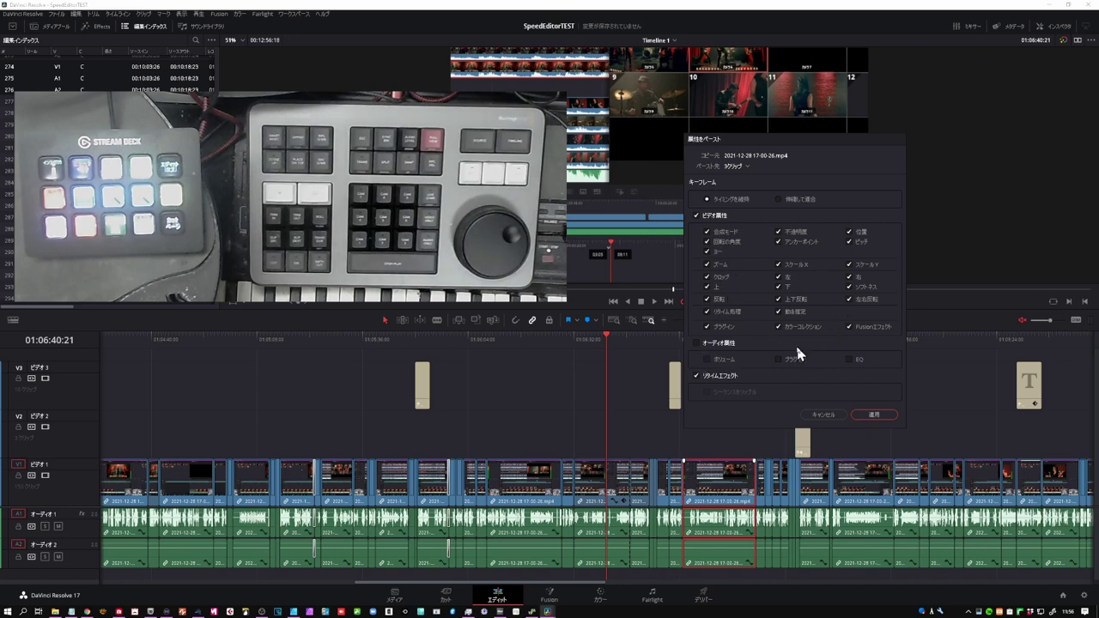
click(872, 416)
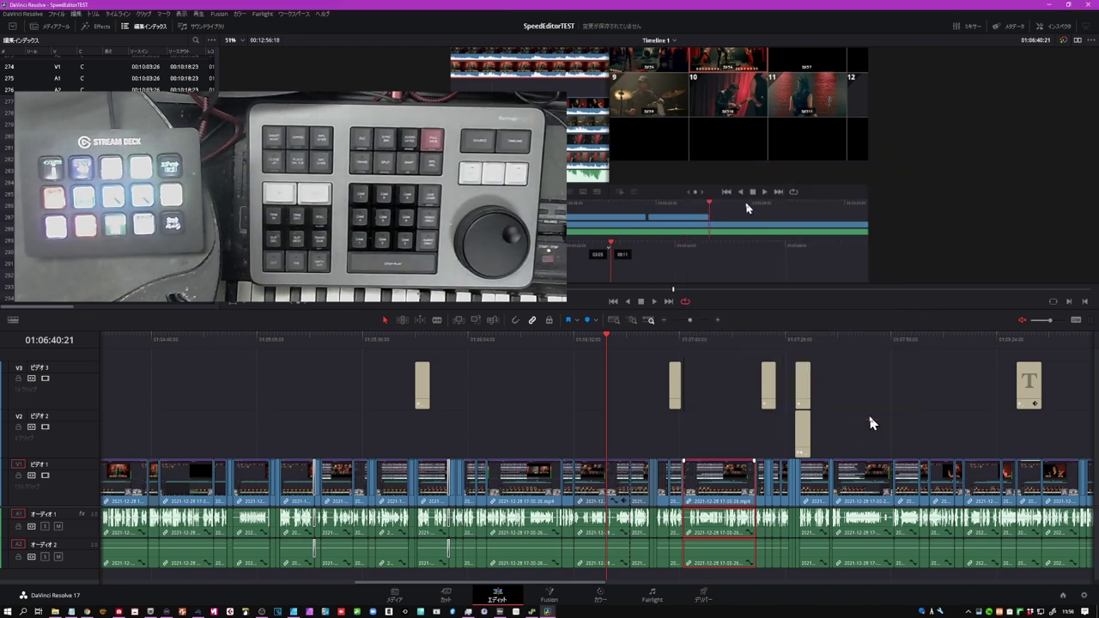
Step along the Video 1 clips until the playhead rests at 01:08:19:07
key(Down)
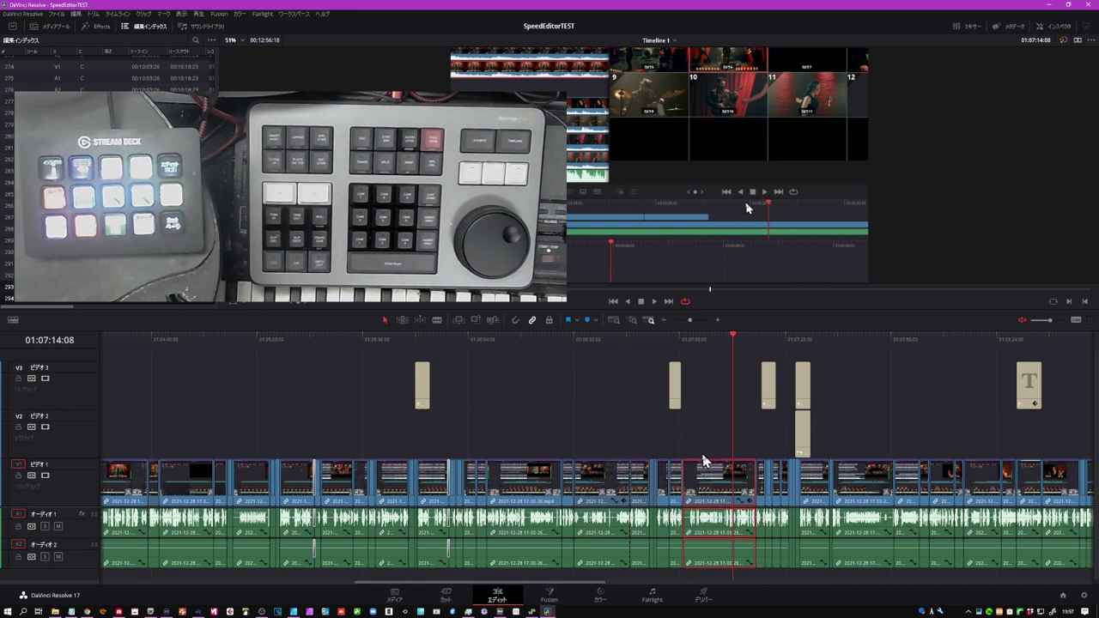
click(860, 338)
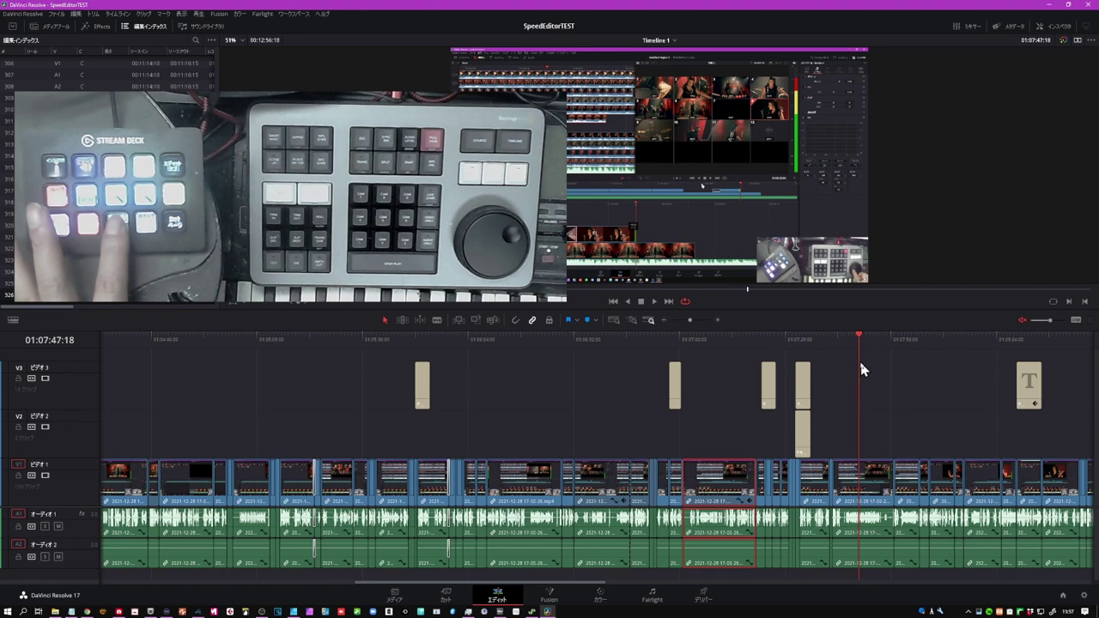
click(836, 466)
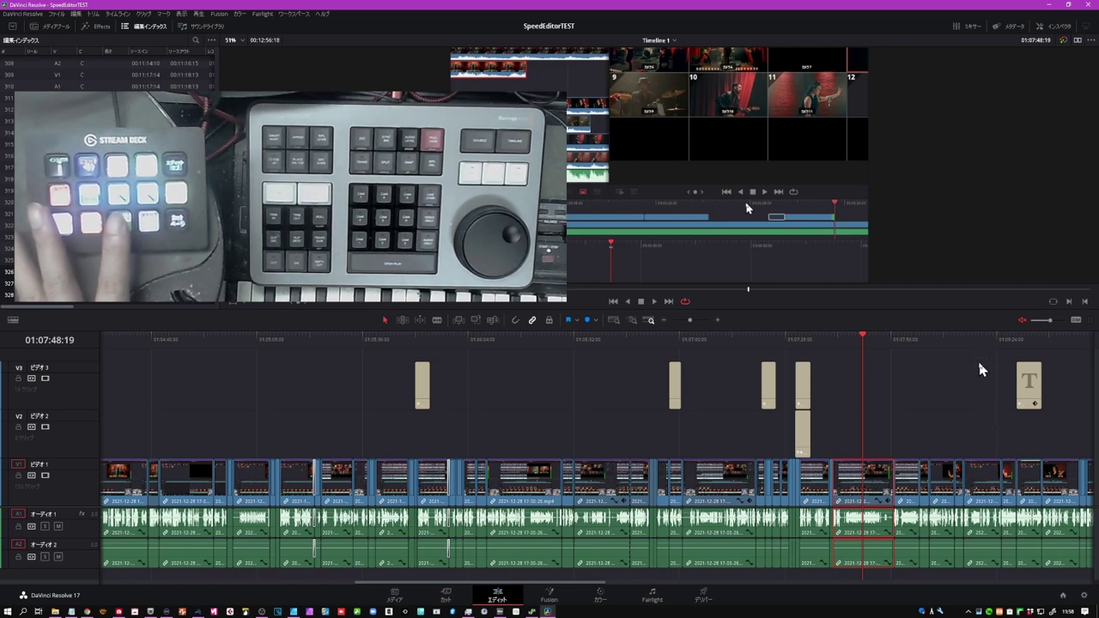
click(985, 464)
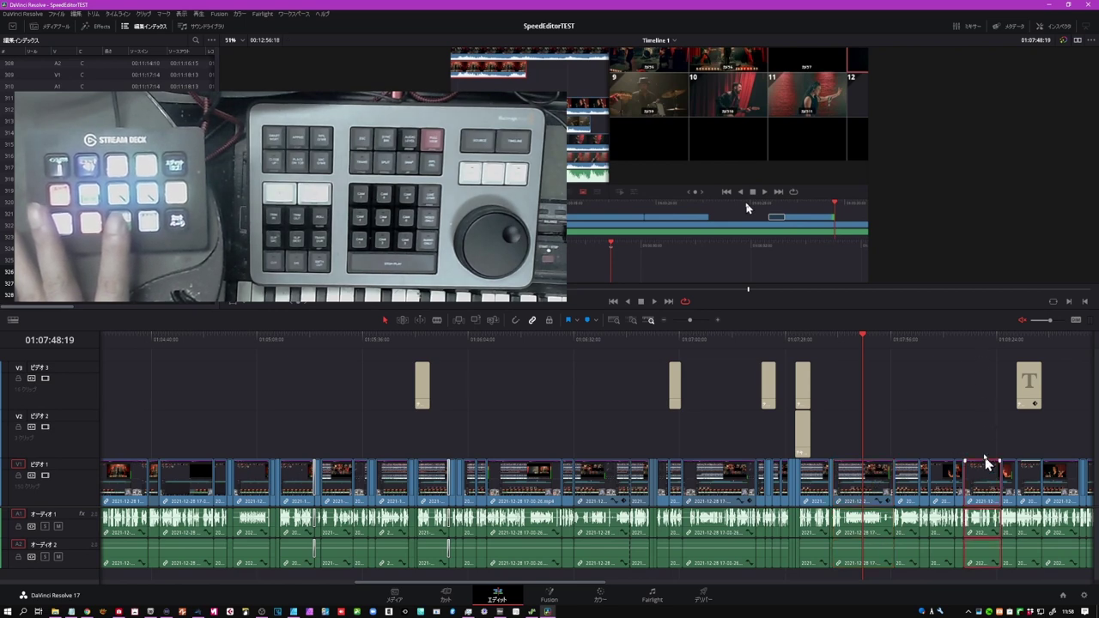
click(979, 340)
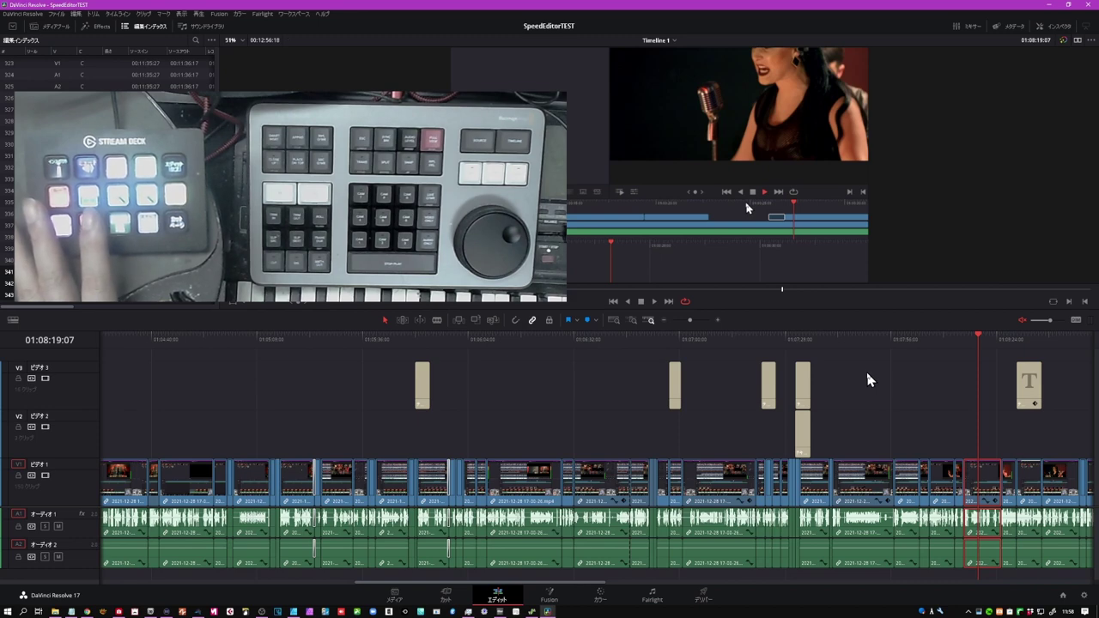
Paste the copied attributes onto the V1 clip near the end, then save the project
right_click(1056, 478)
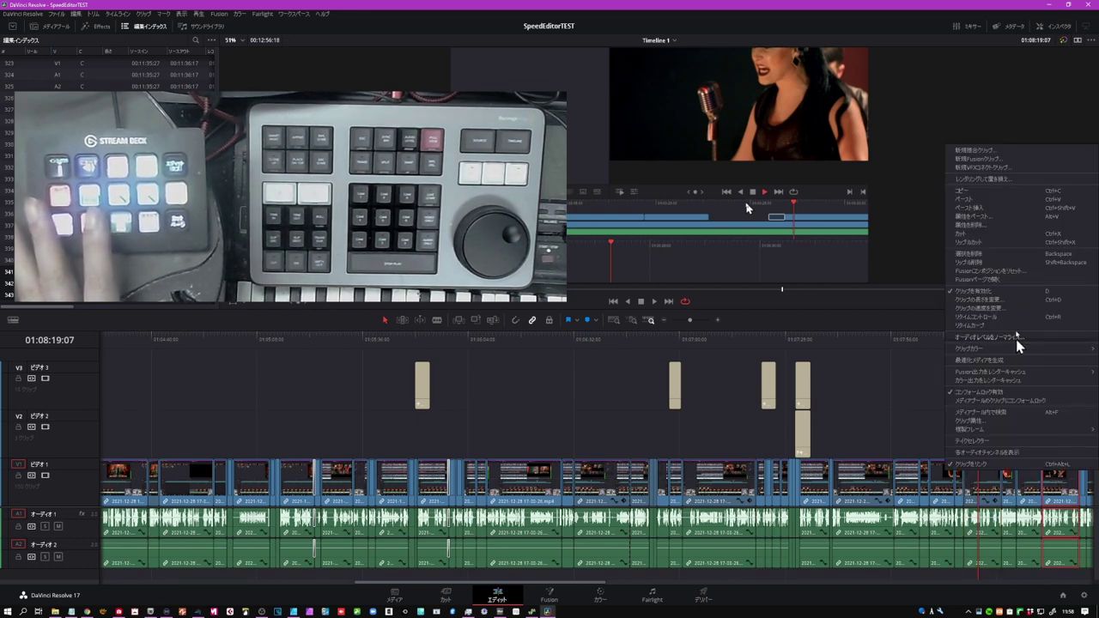
click(984, 217)
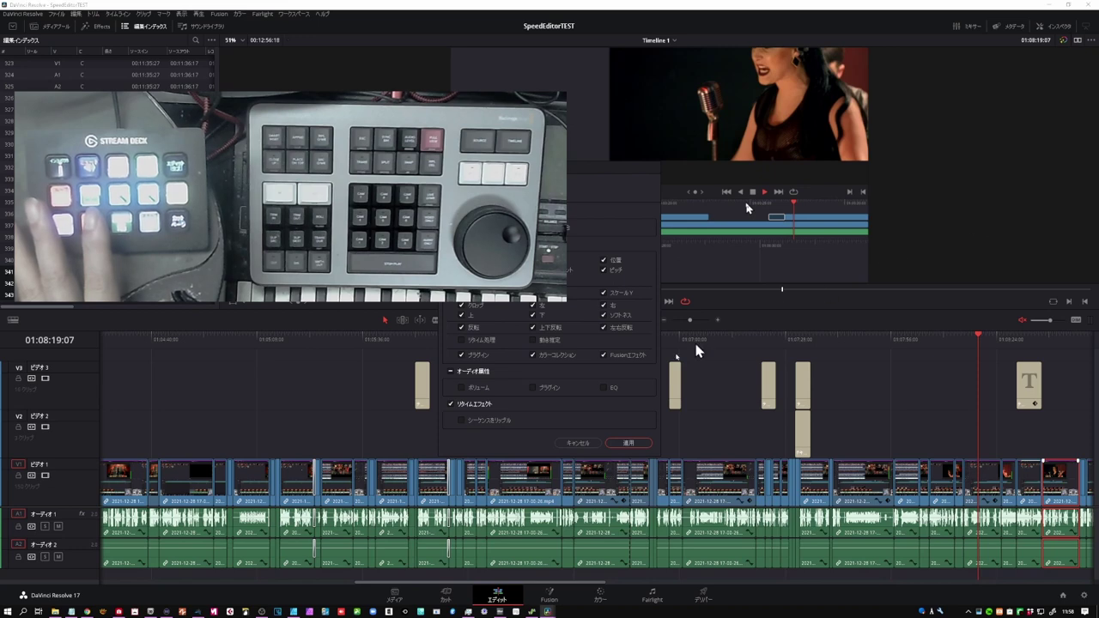
click(630, 443)
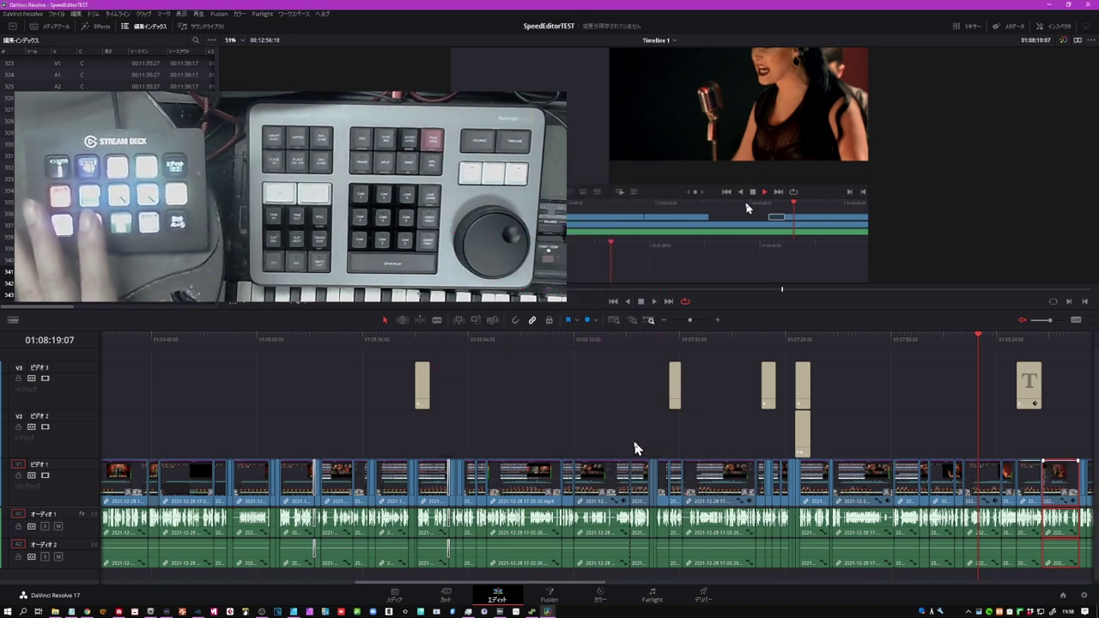
key(ctrl+s)
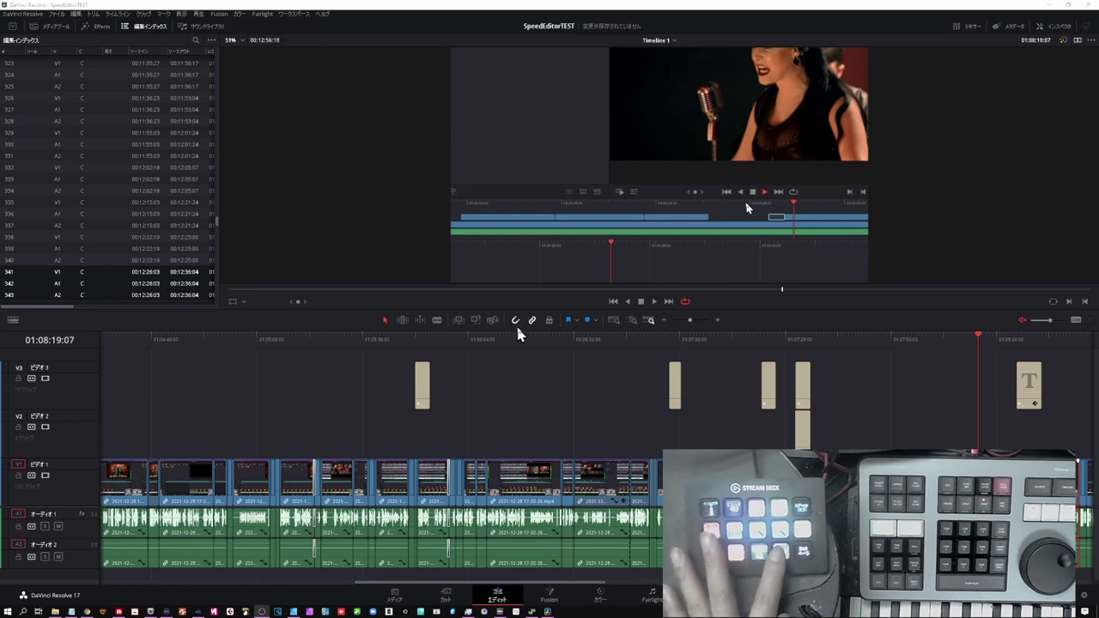
Disable timeline snapping with the magnet toggle in the timeline toolbar
click(517, 327)
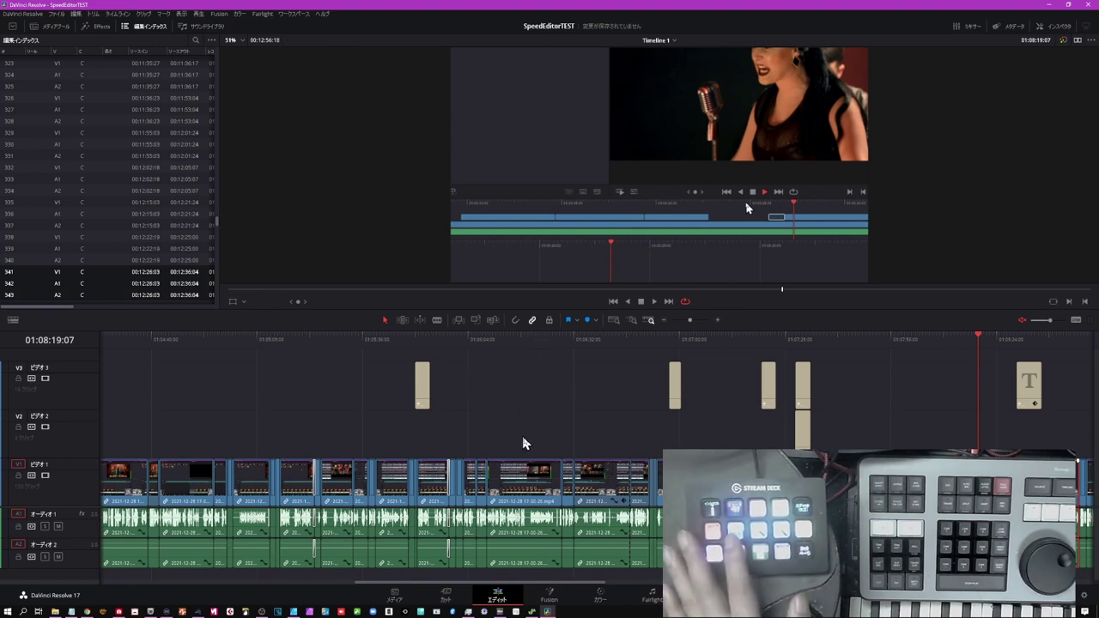
Shift the mid-timeline clip's A1 audio +05:27 out of sync with its video
click(527, 484)
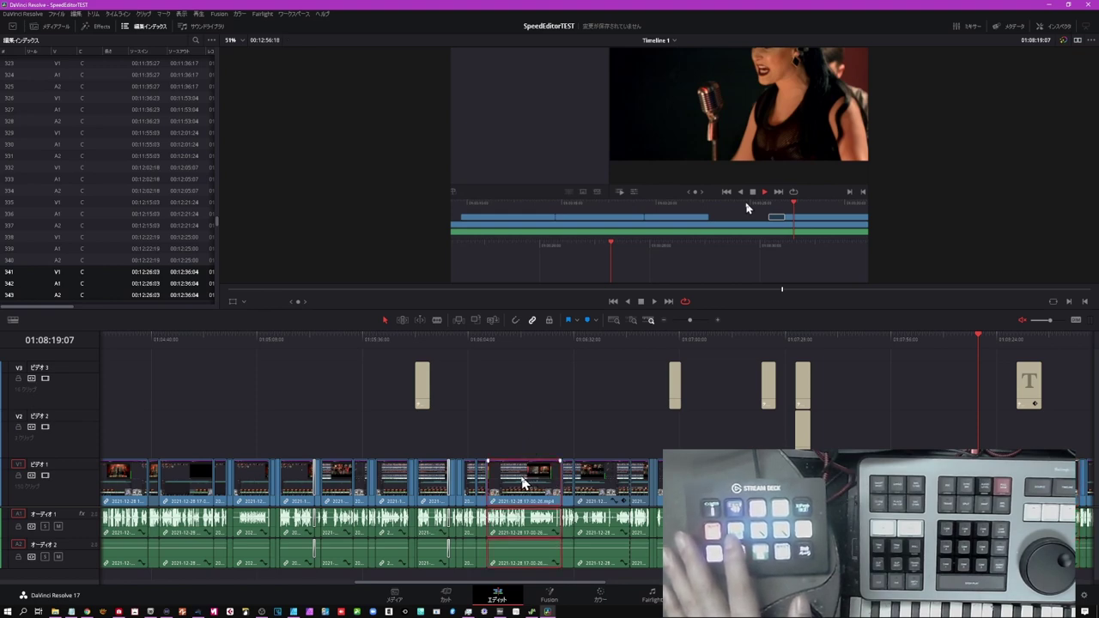
drag(524, 484, 554, 485)
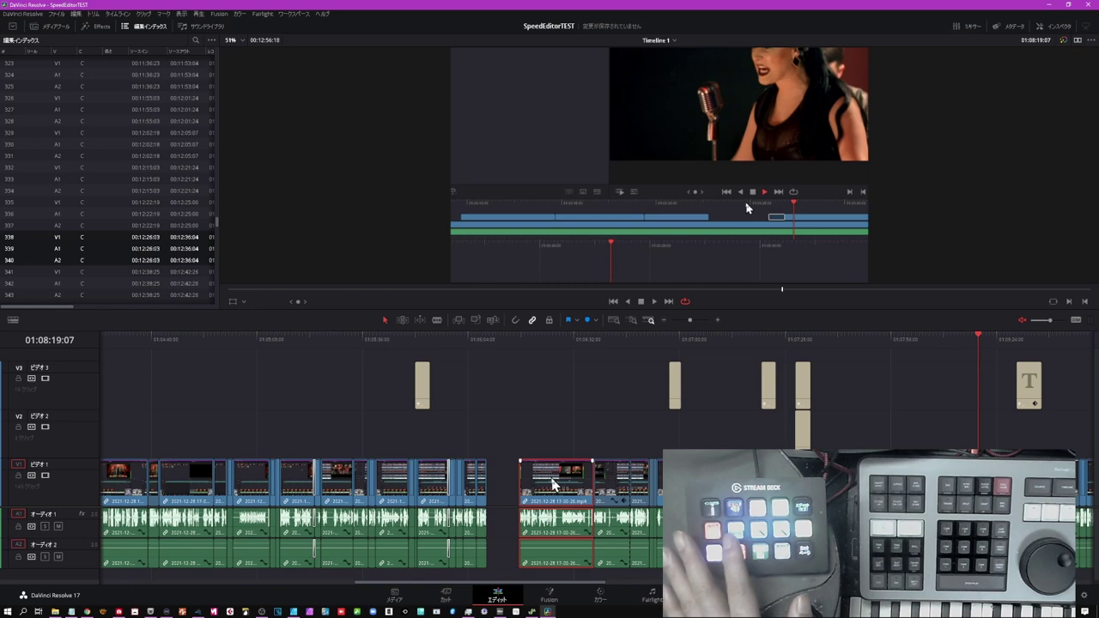
key(ctrl+z)
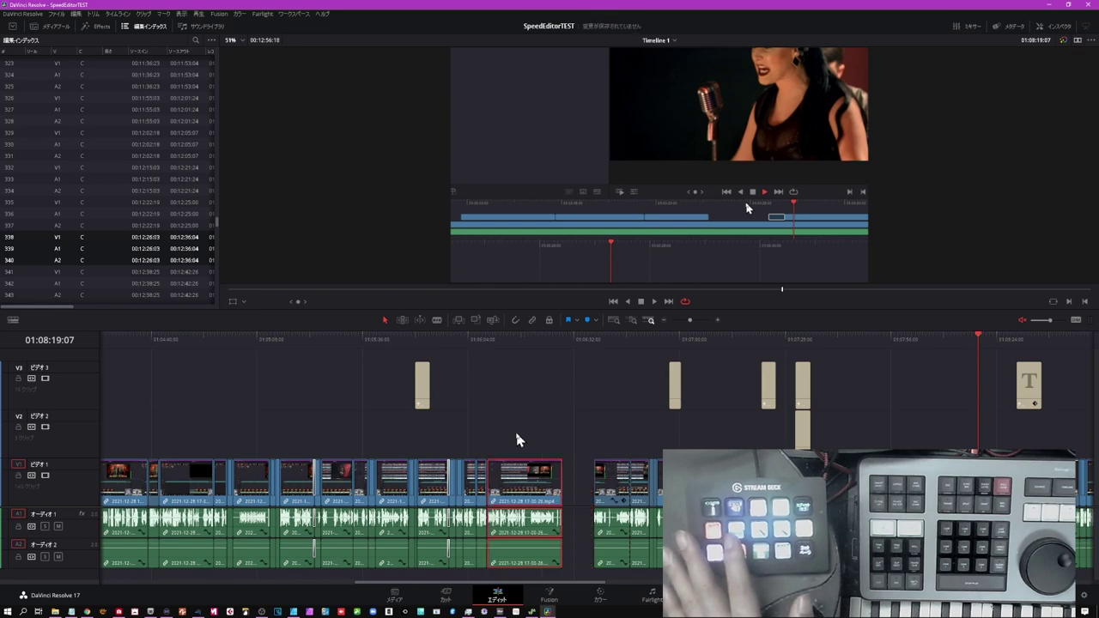
drag(527, 530, 549, 526)
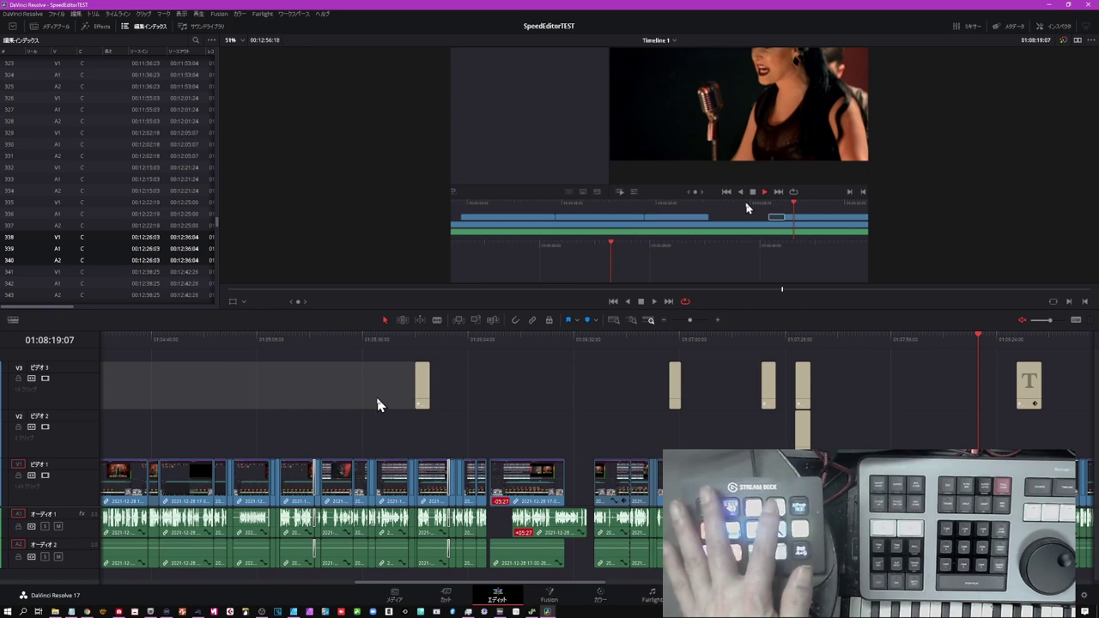
key(alt+Down)
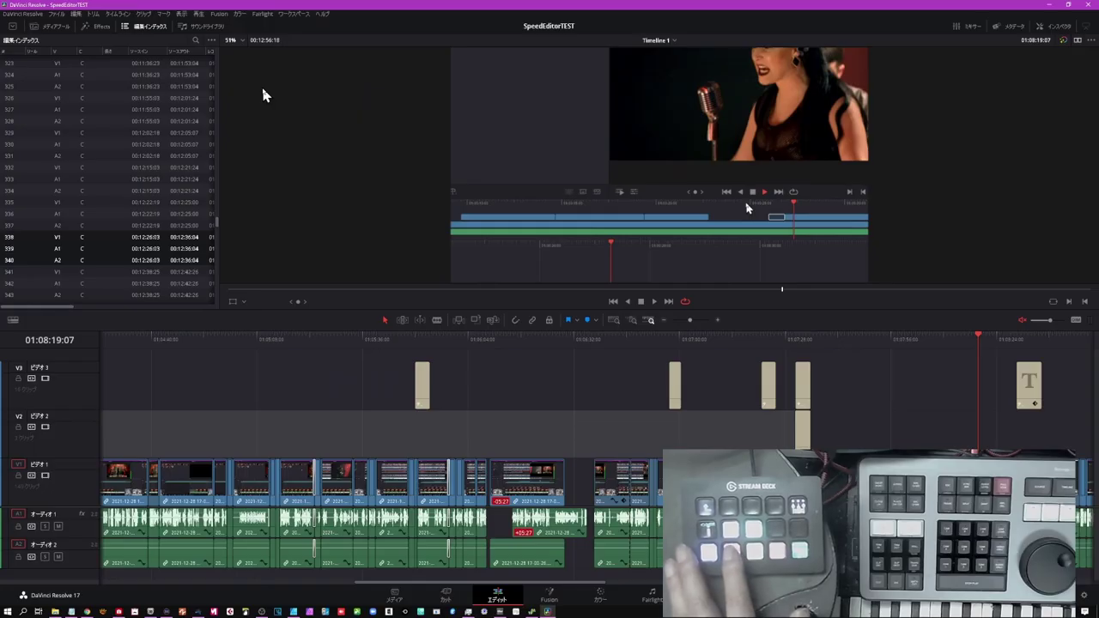
Show Media Pool, Effects Library and Edit Index in turn, ending on the Sound Library
key(ctrl+1)
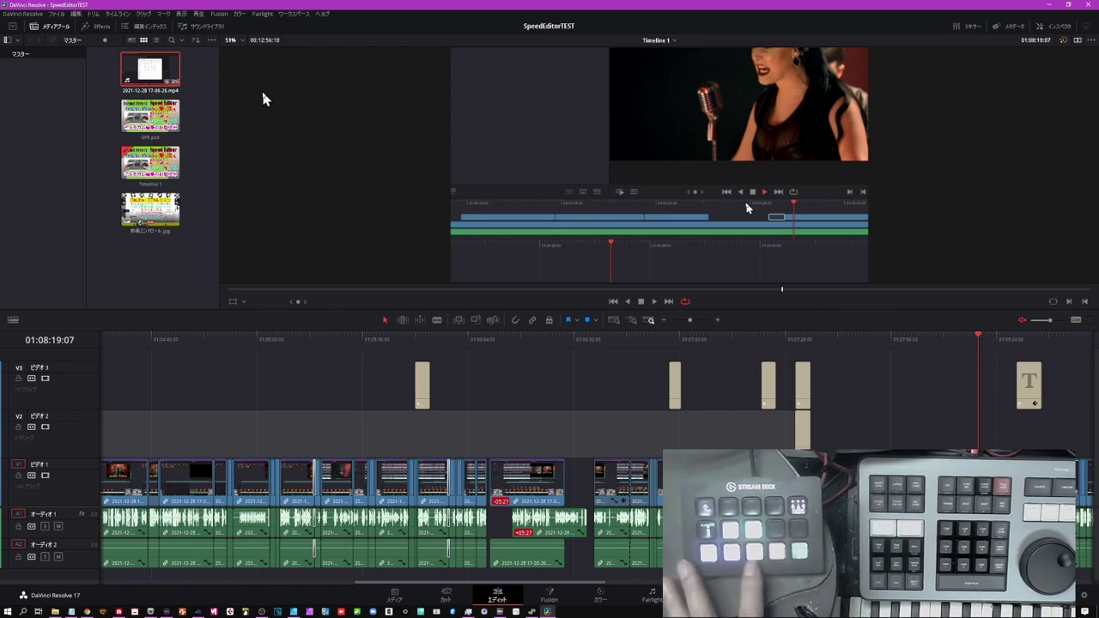
key(ctrl+2)
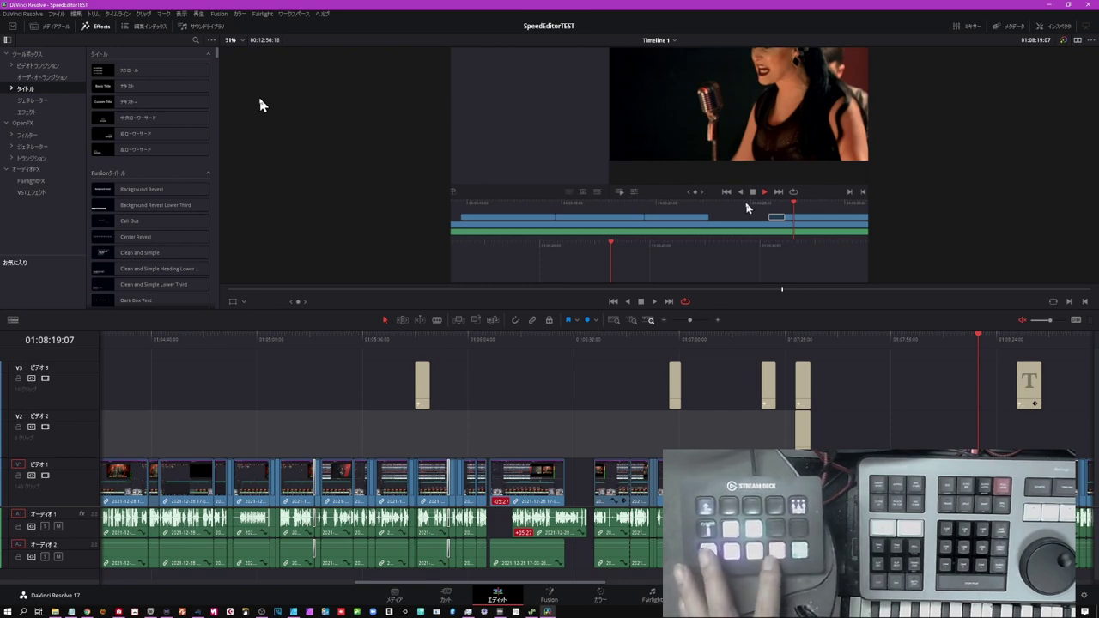
key(ctrl+shift+e)
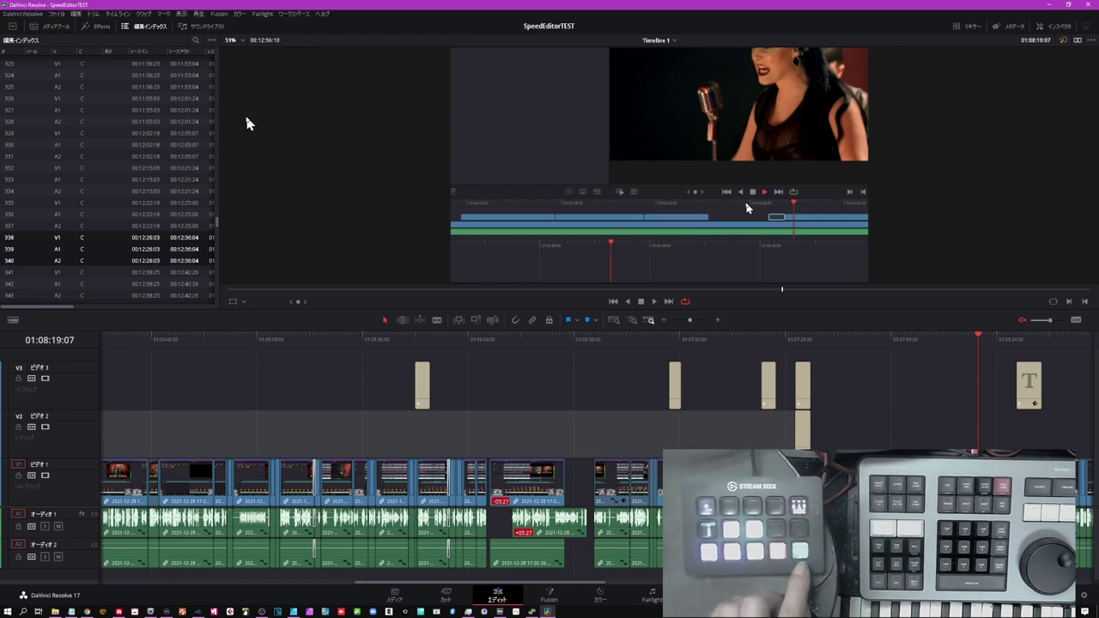
key(ctrl+shift+l)
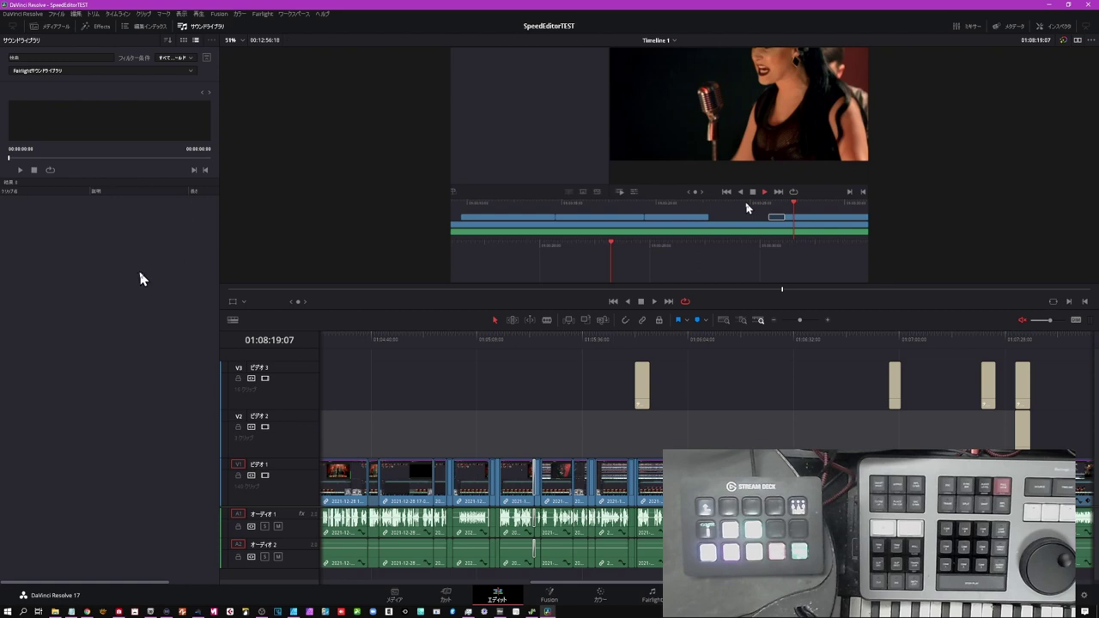
Run a Sound Library search that lists 515 matching sound clips
click(38, 57)
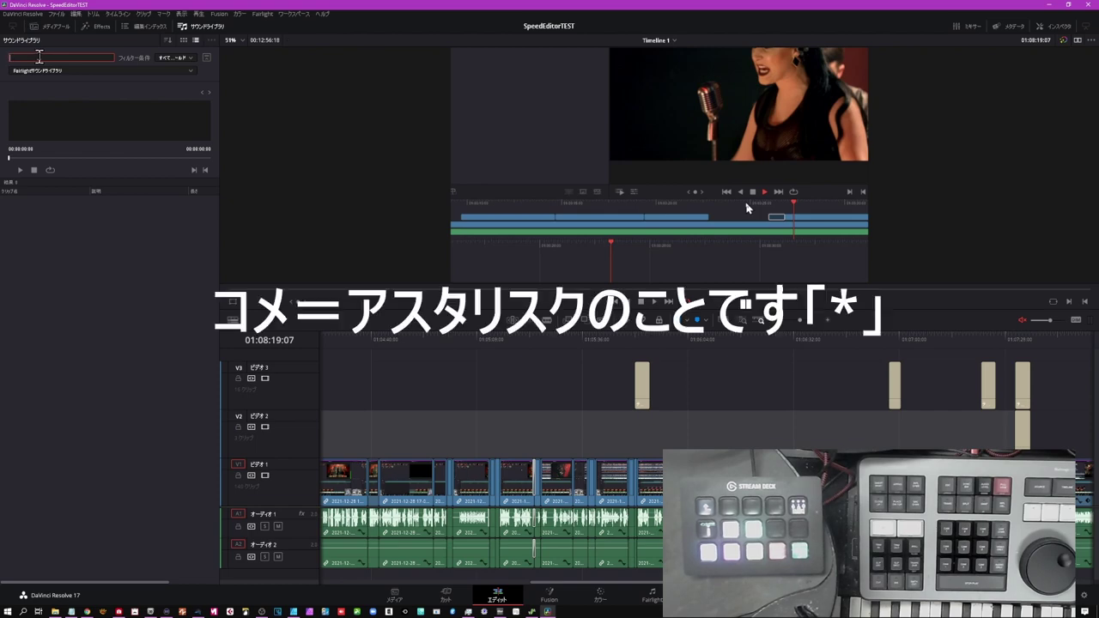
text(***MM)
key(Return)
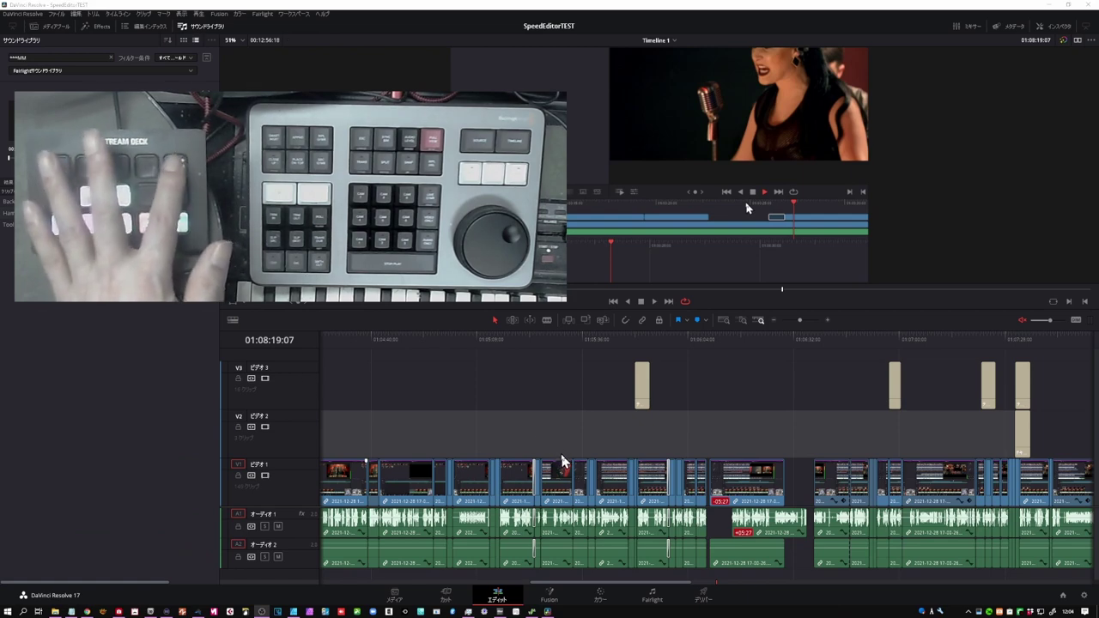
Select the empty gap on V3 and toggle the audio mixer on and off
click(575, 399)
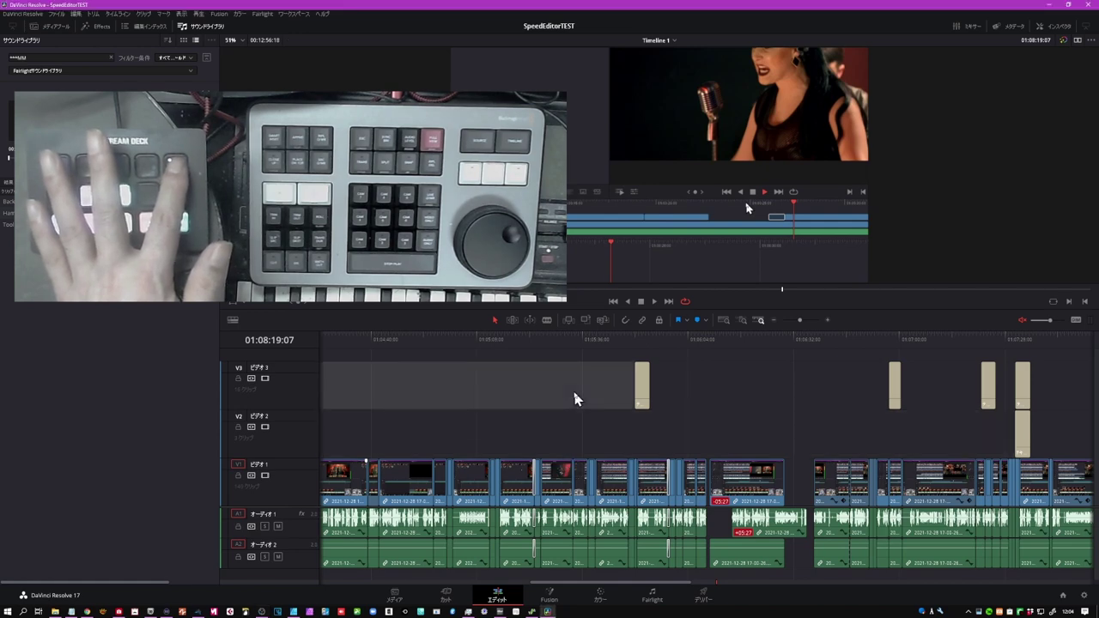
key(ctrl+shift+m)
key(ctrl+shift+m)
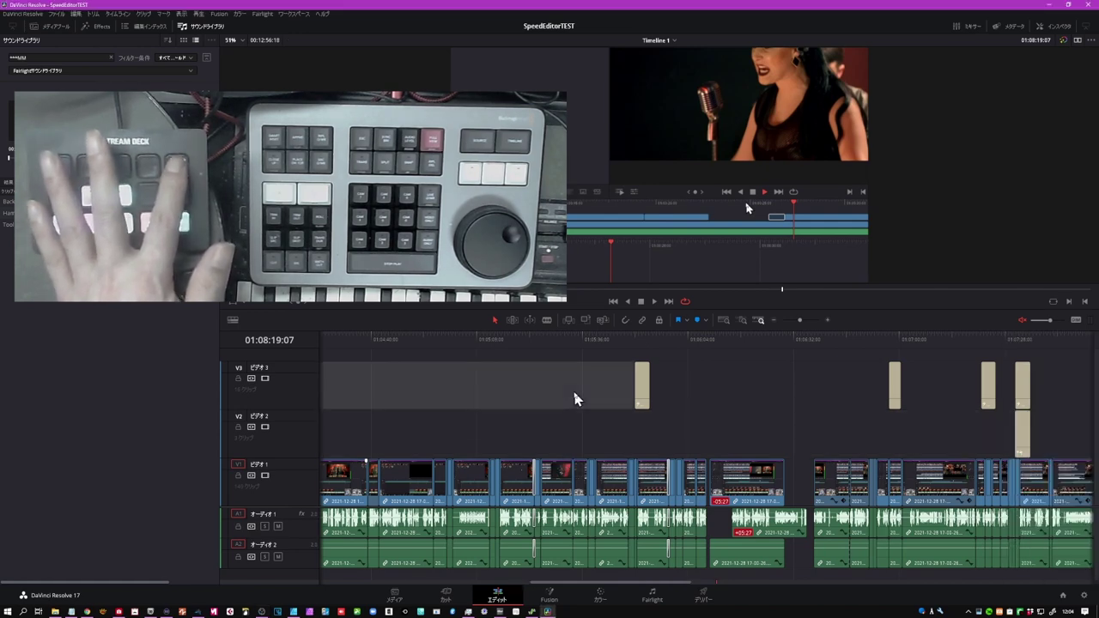
key(ctrl+shift+m)
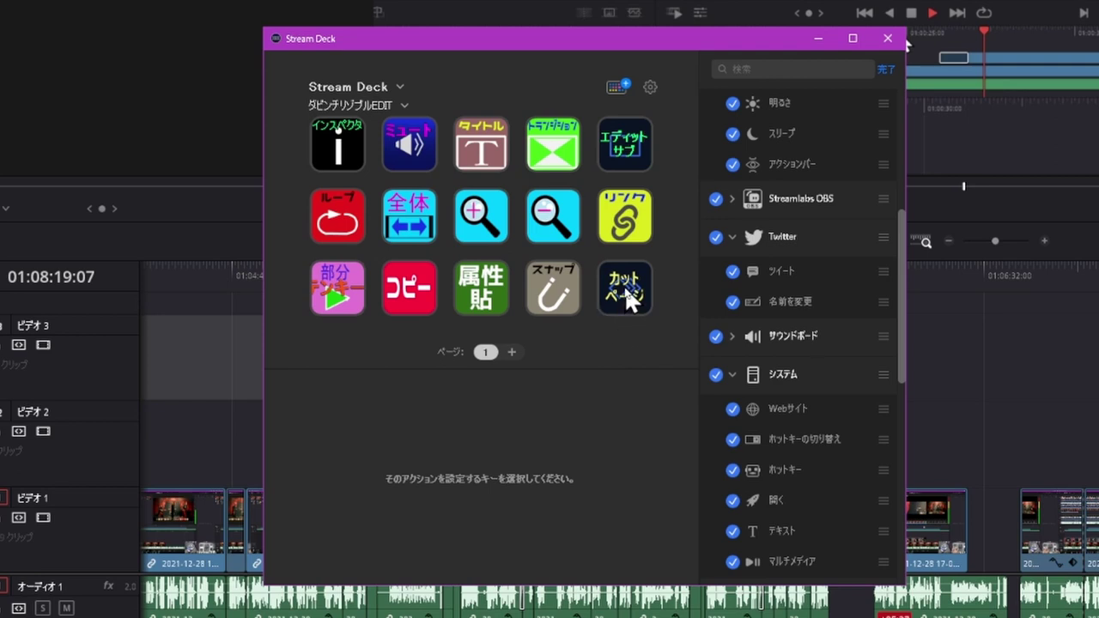
click(625, 288)
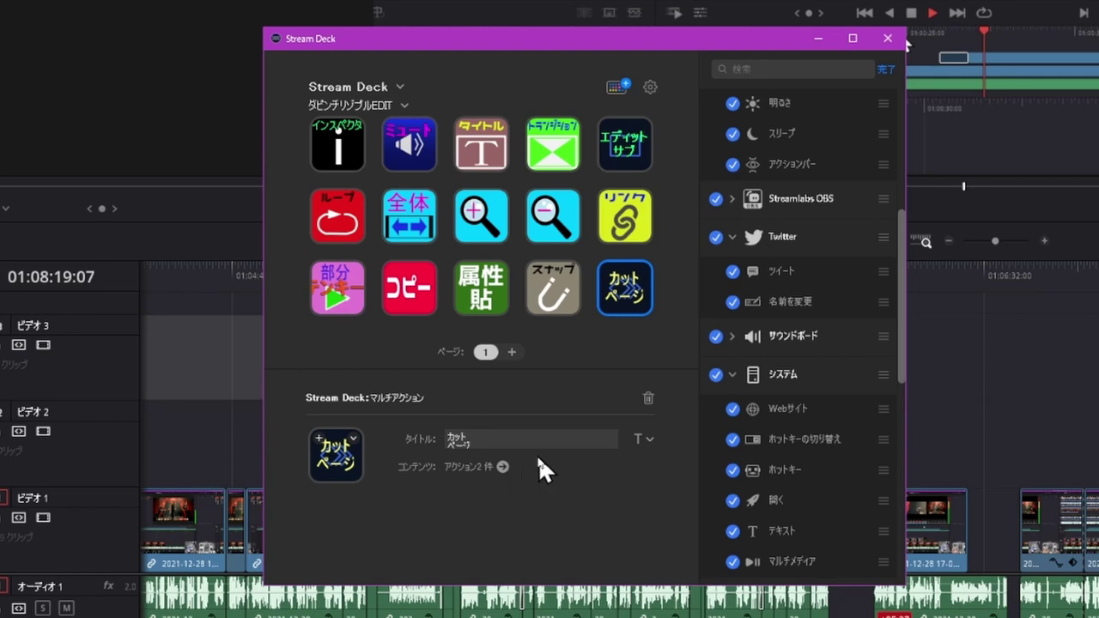
click(502, 466)
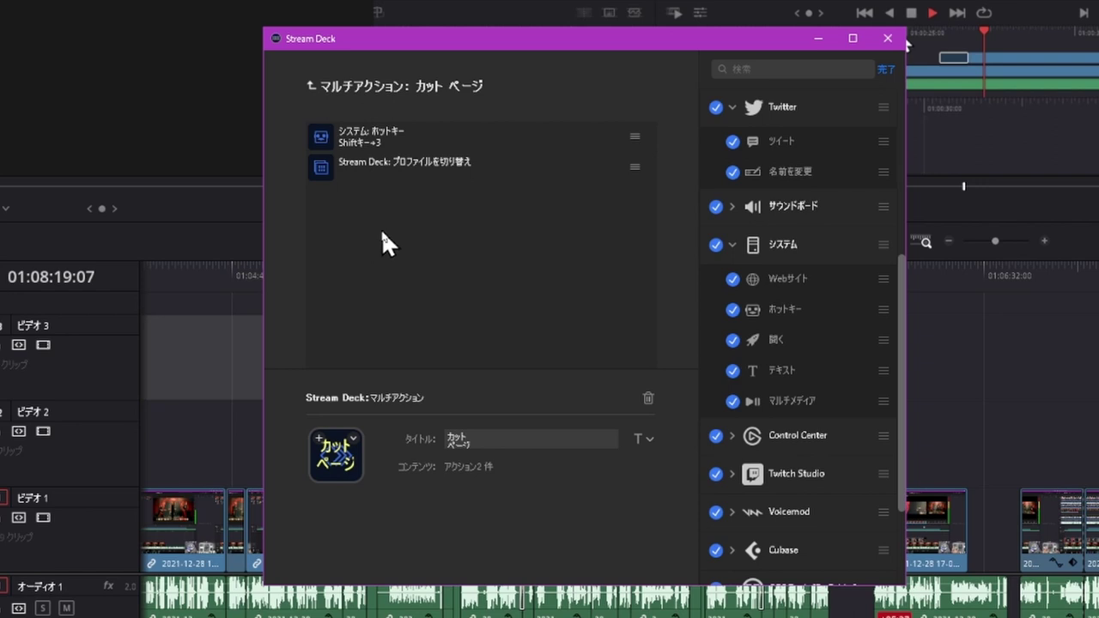
click(350, 138)
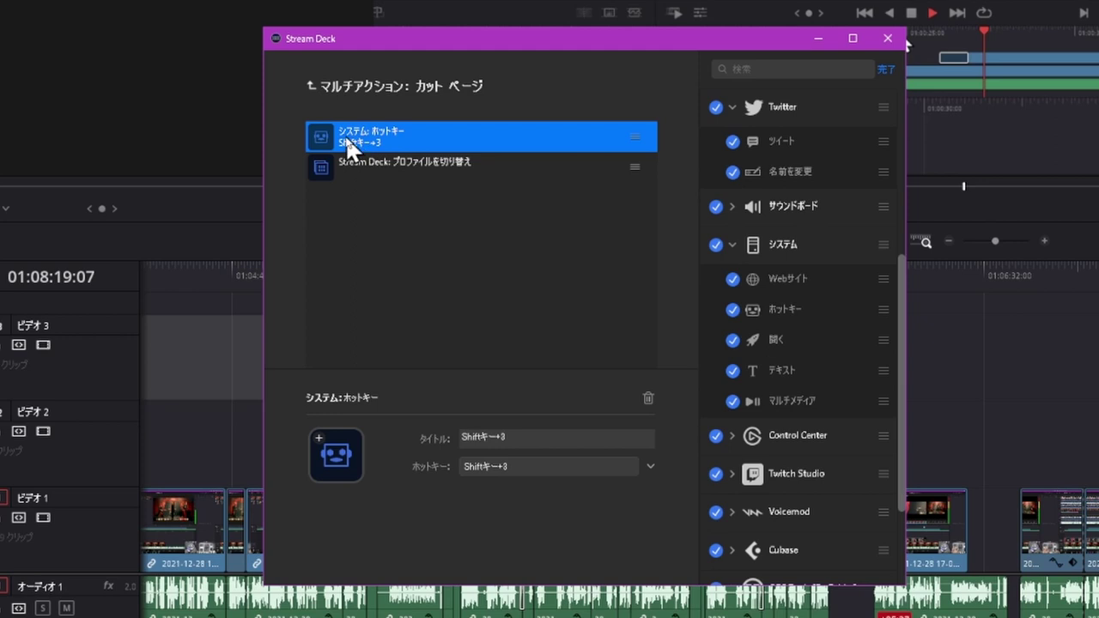
click(421, 170)
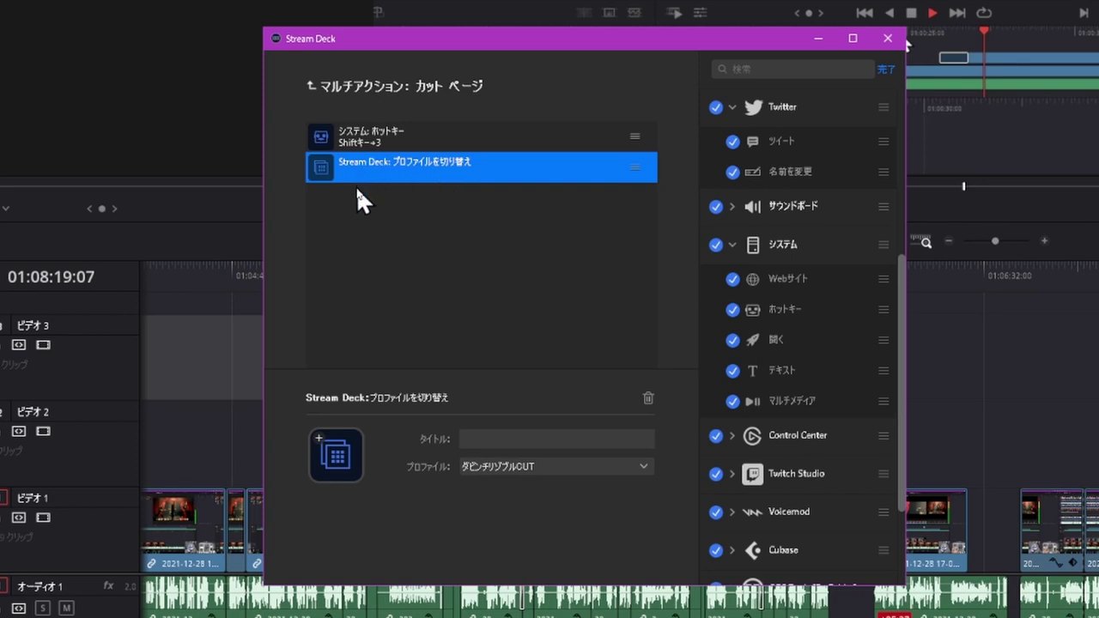
click(311, 84)
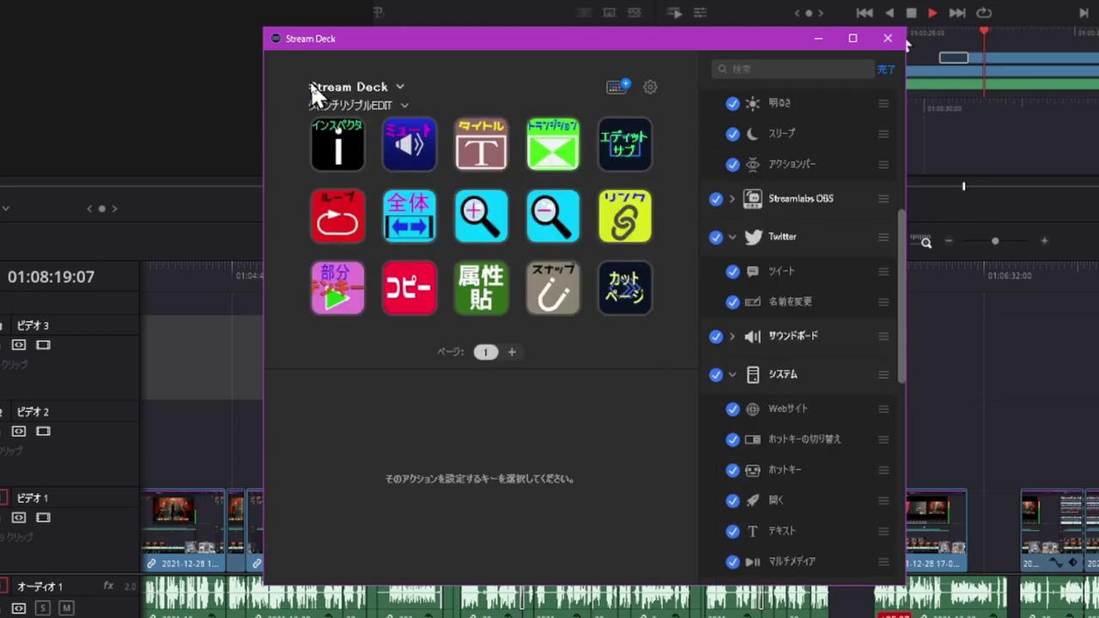
Switch Stream Deck to the ダビンチリゾルブCUT profile, then back to ダビンチリゾルブEDIT to compare keys
click(403, 103)
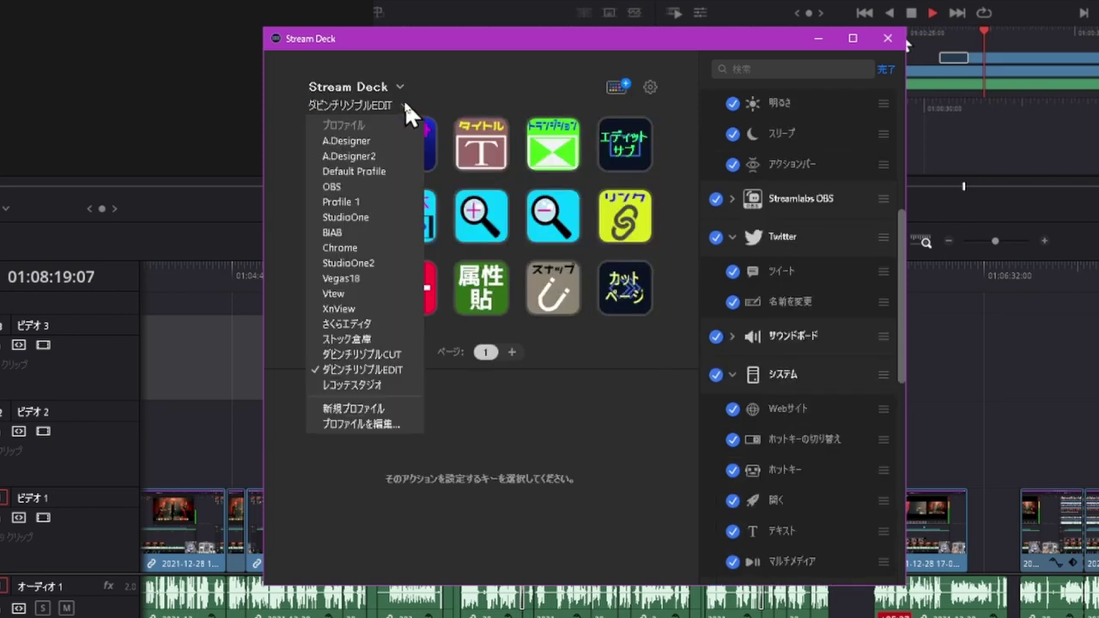
click(359, 348)
click(402, 104)
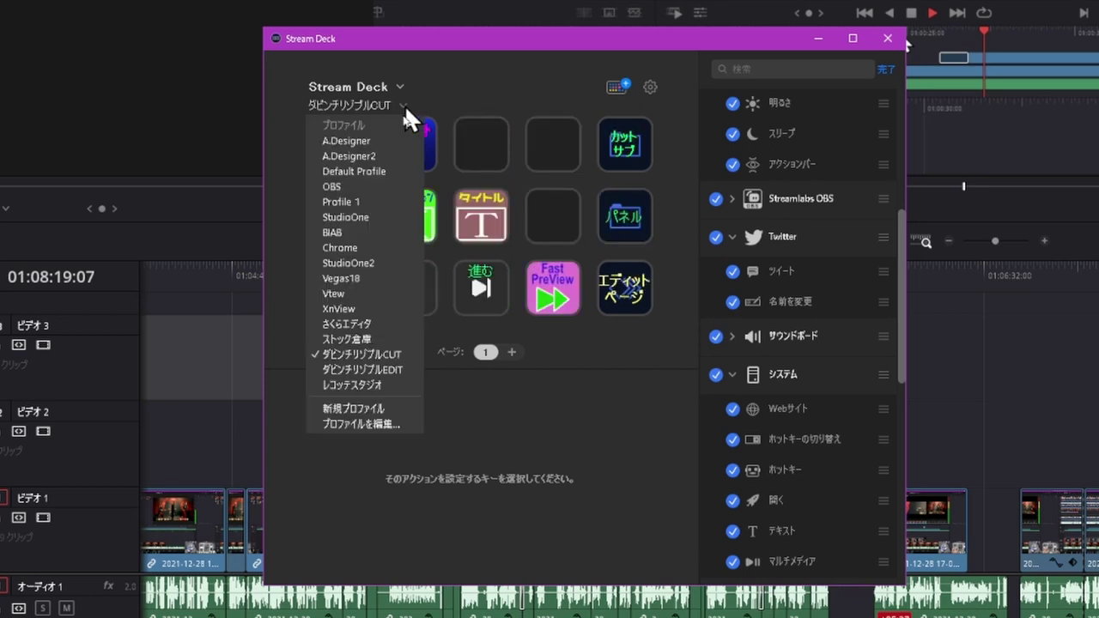
click(376, 370)
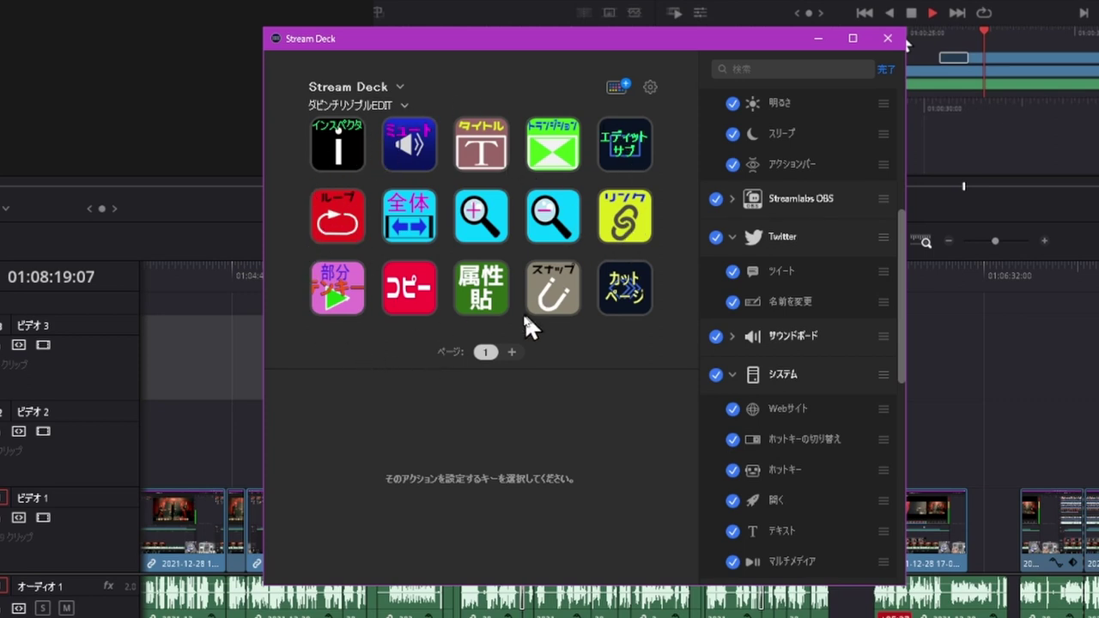
click(403, 103)
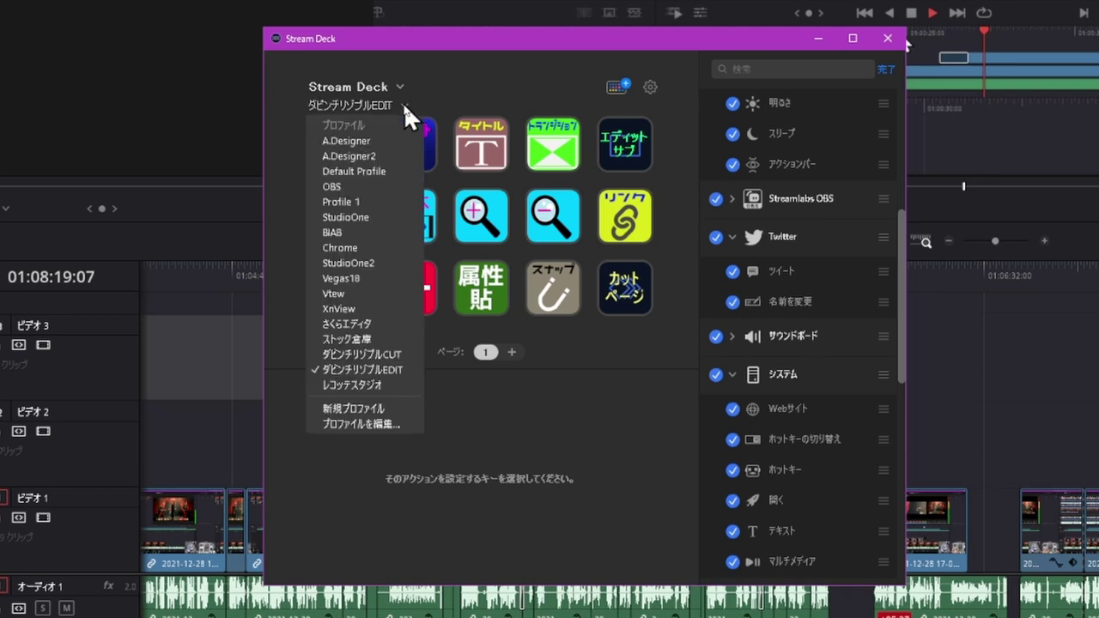
click(367, 217)
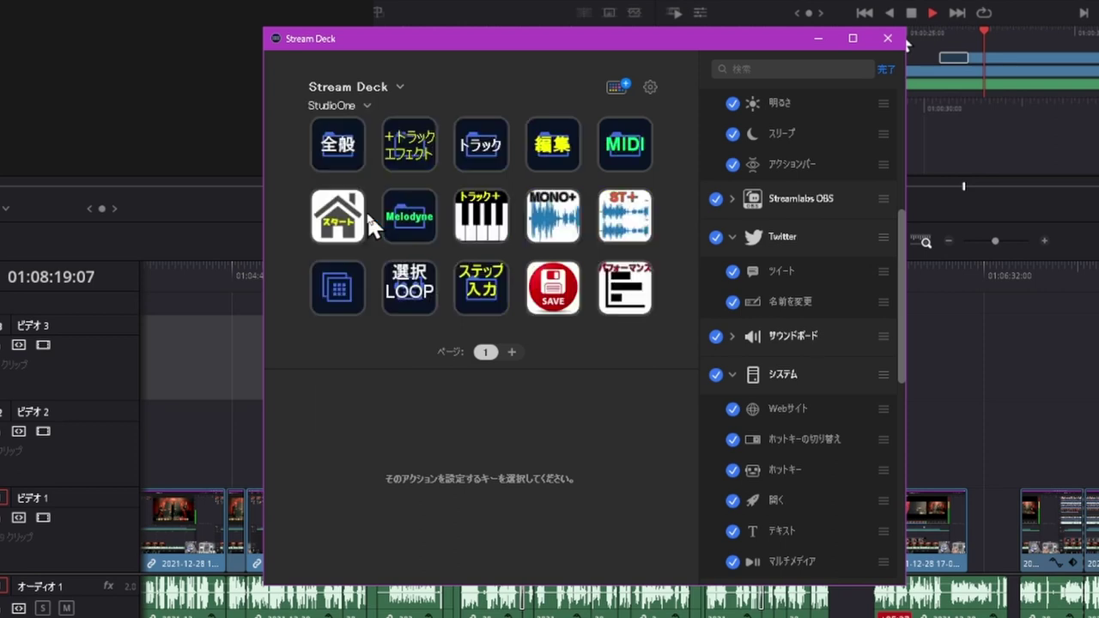